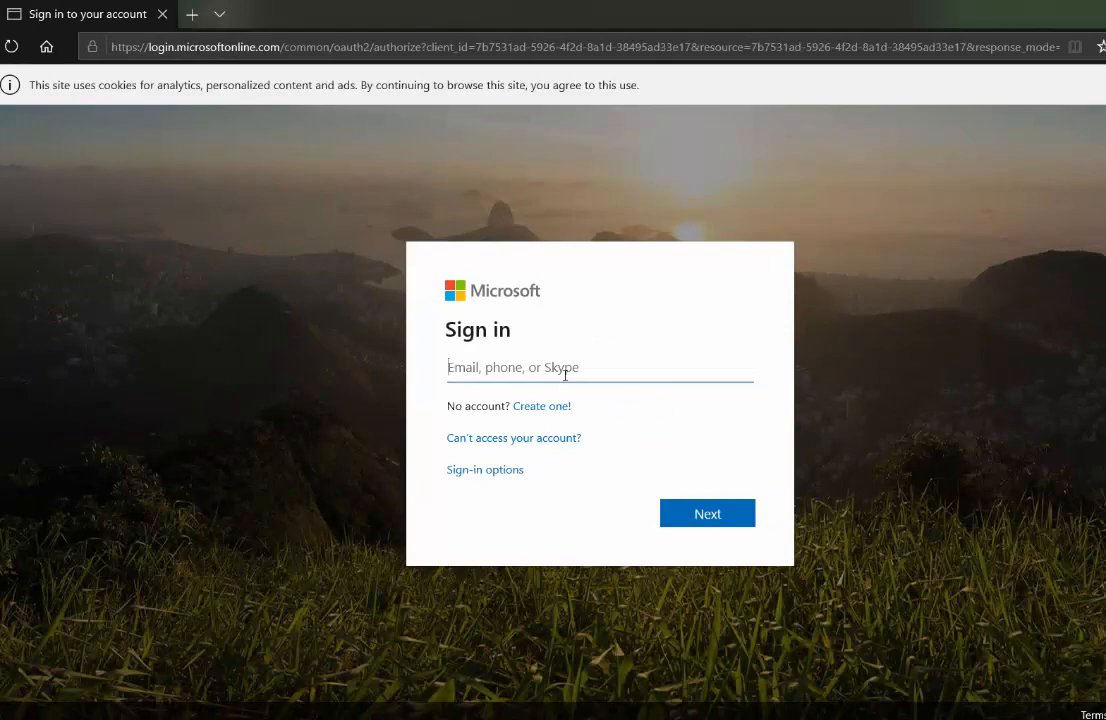
Step: Sign in with the administrator's e-mail and account password, and decline to stay signed in
{"action": "key", "text": "ctrl+v"}
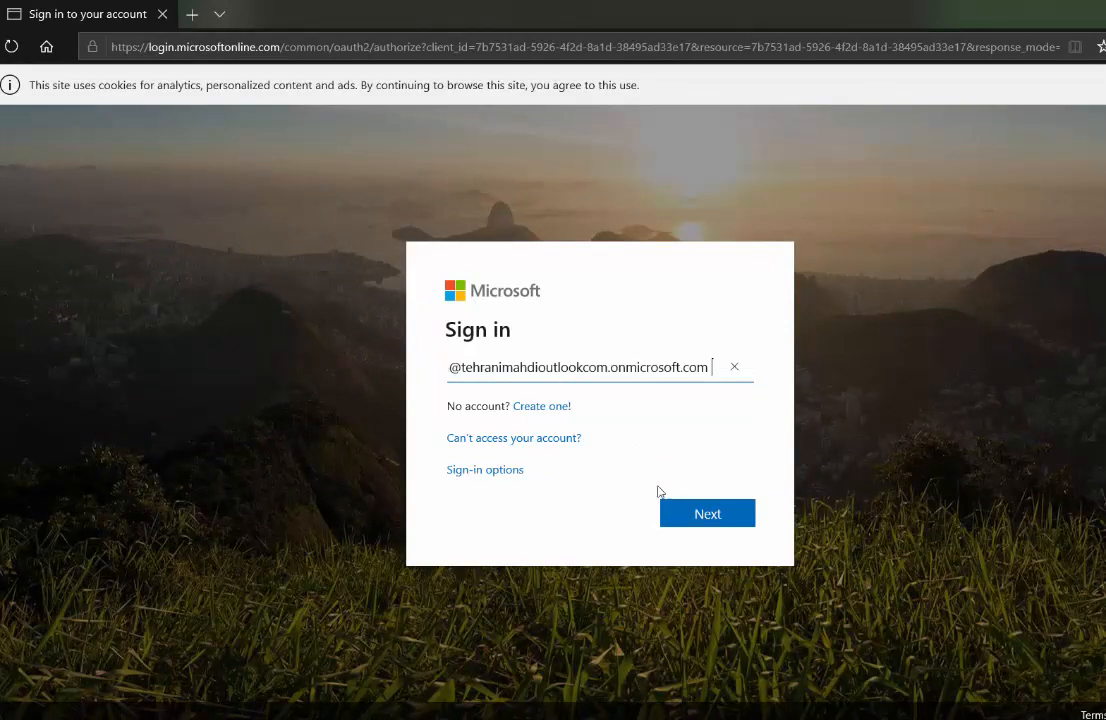
{"action": "left_click", "coordinate": [679, 514]}
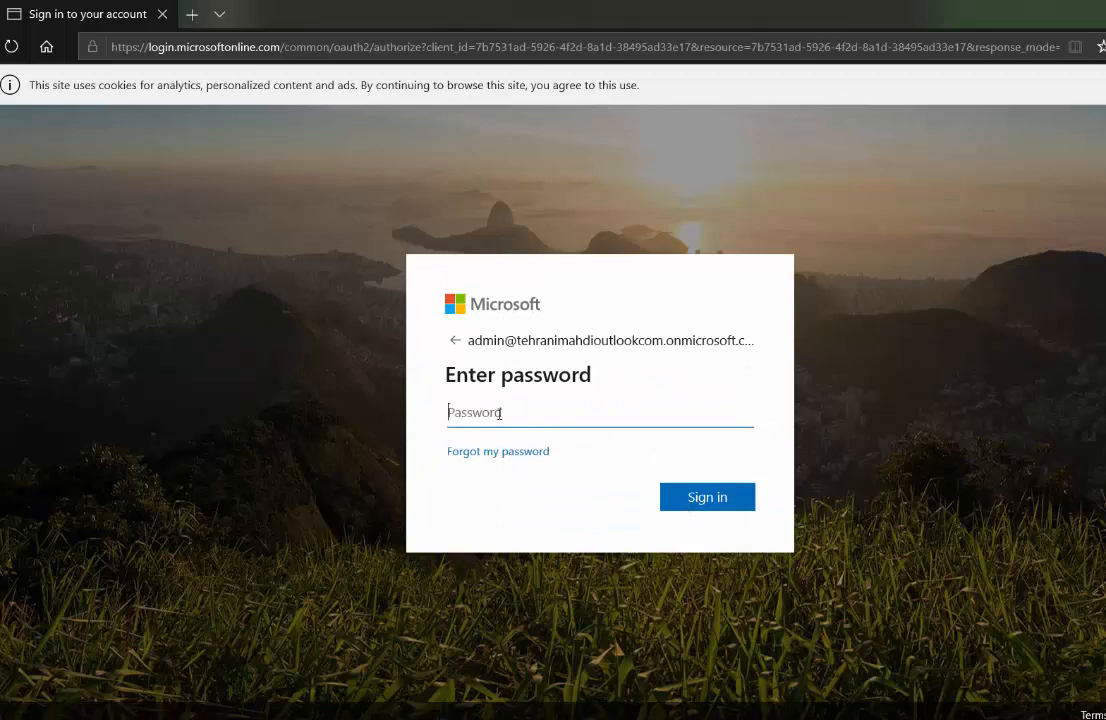
{"action": "type", "text": "••••••••••"}
{"action": "left_click", "coordinate": [731, 506]}
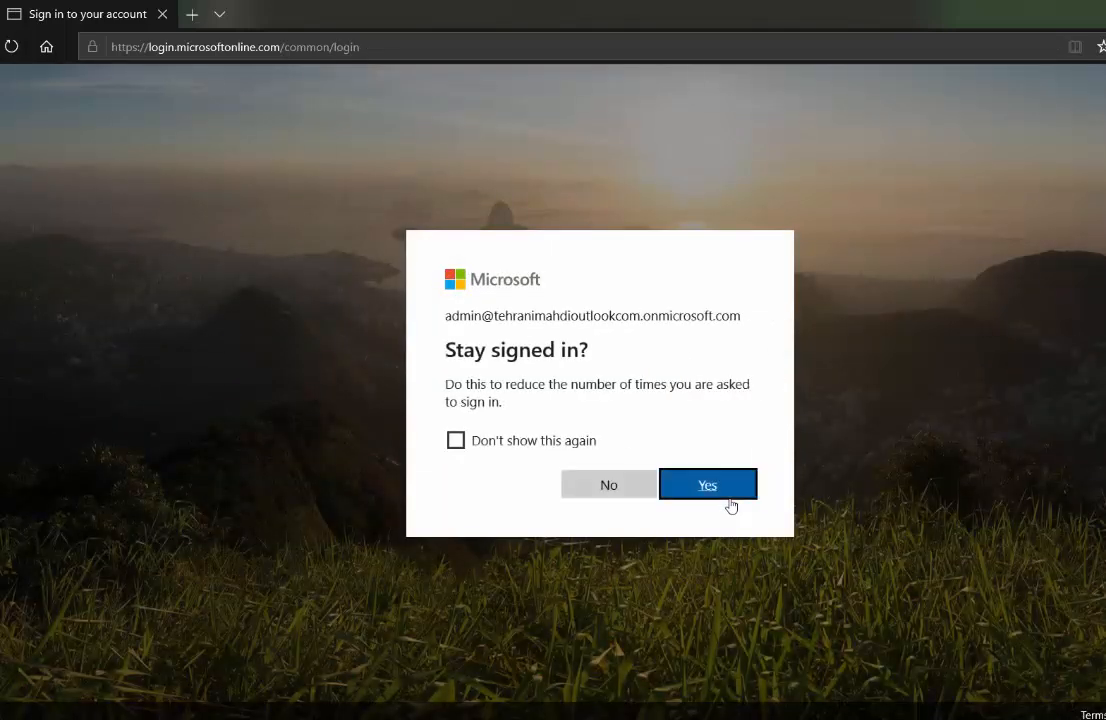
{"action": "left_click", "coordinate": [609, 487]}
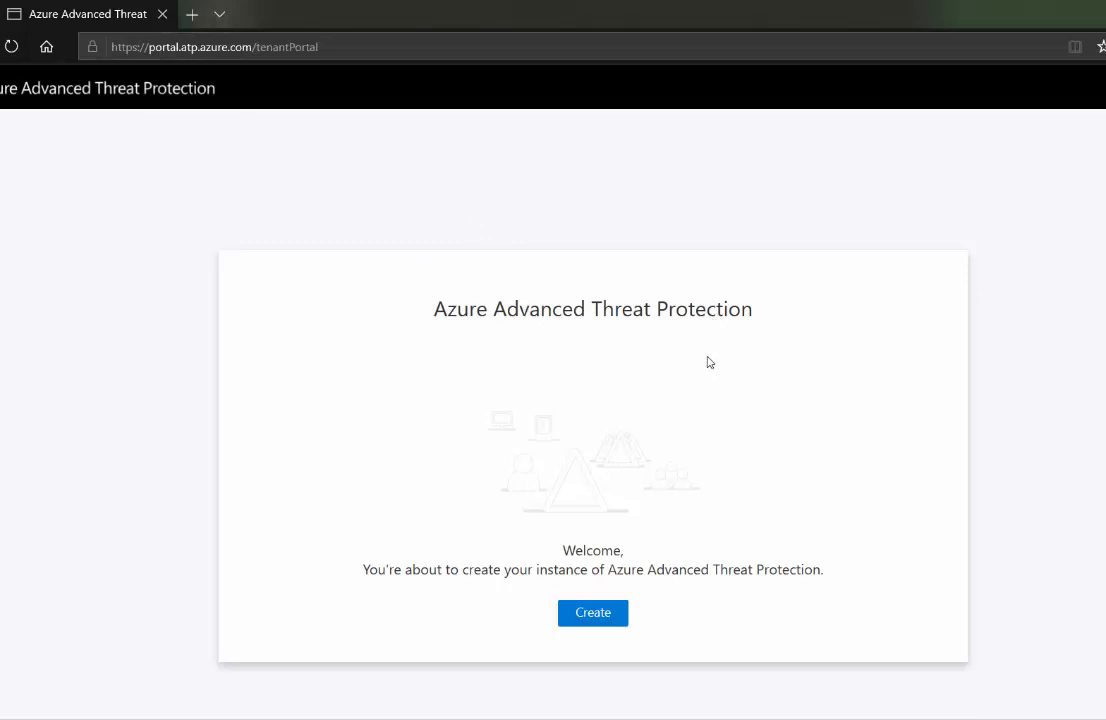
Step: Create the Azure Advanced Threat Protection instance and review its deployment steps
{"action": "left_click", "coordinate": [625, 614]}
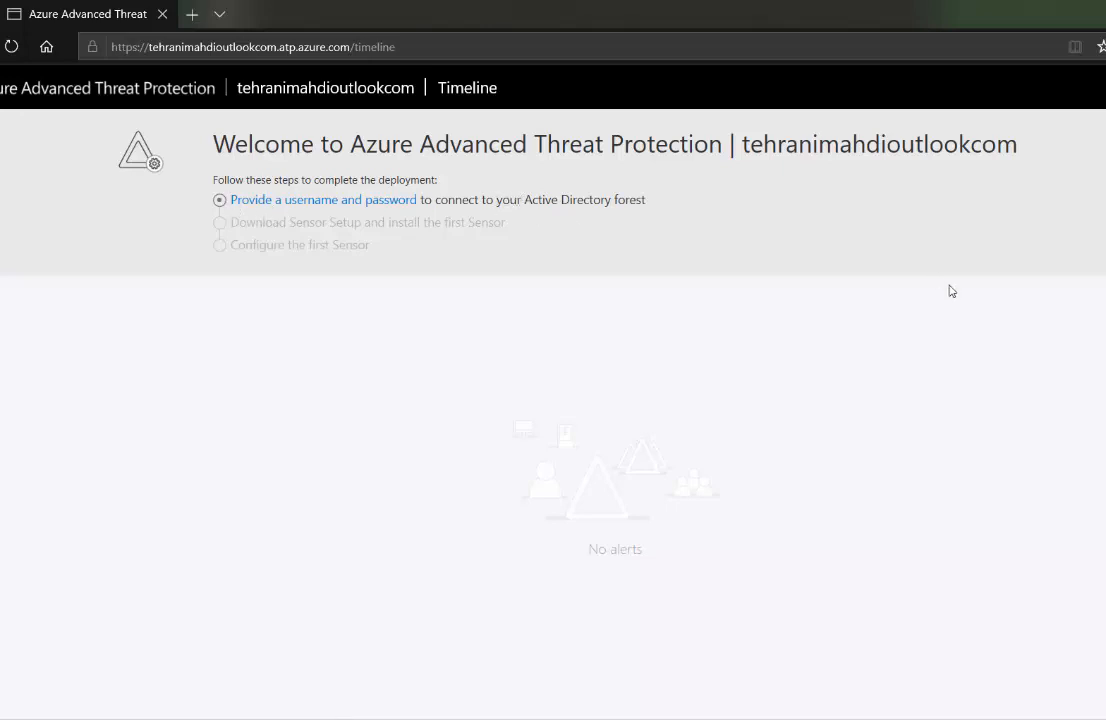
{"action": "scroll", "coordinate": [951, 291], "scroll_direction": "down", "scroll_amount": 1}
{"action": "scroll", "coordinate": [992, 338], "scroll_direction": "up", "scroll_amount": 1}
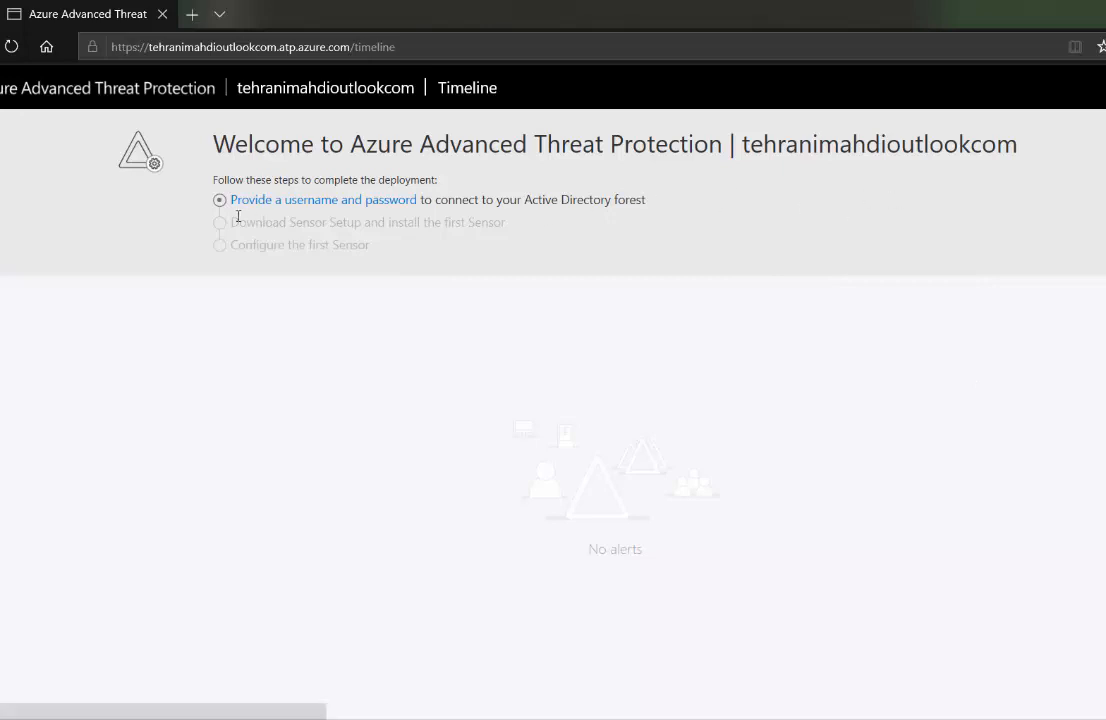
{"action": "scroll", "coordinate": [447, 592], "scroll_direction": "down", "scroll_amount": 1}
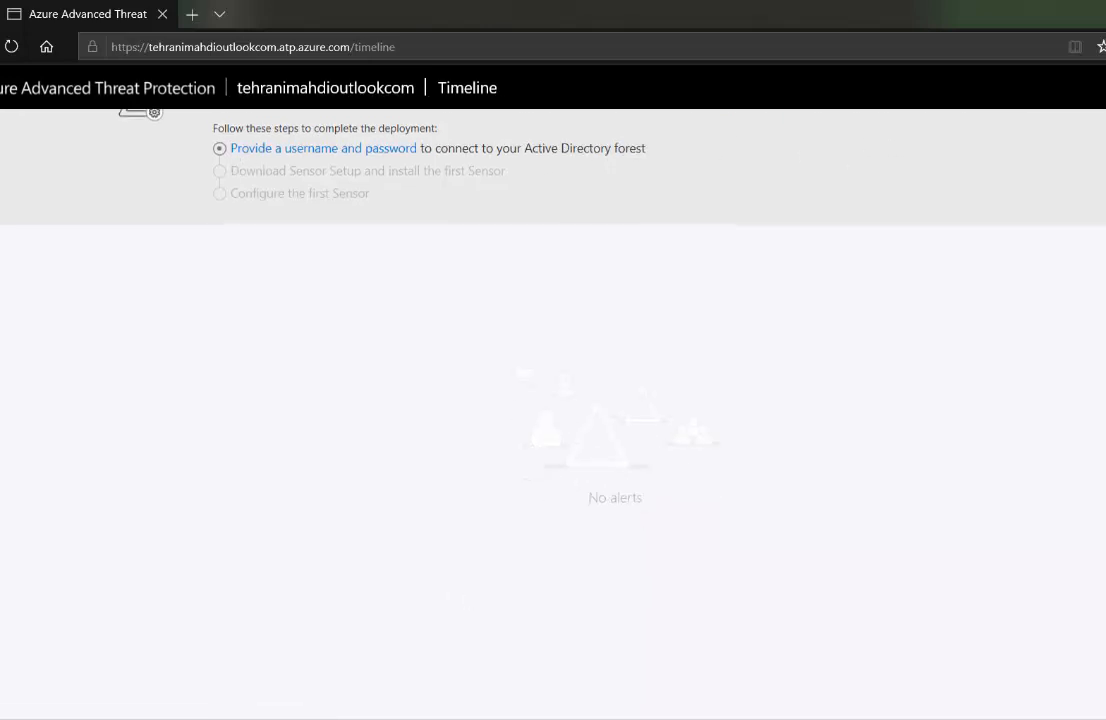
{"action": "scroll", "coordinate": [607, 330], "scroll_direction": "up", "scroll_amount": 1}
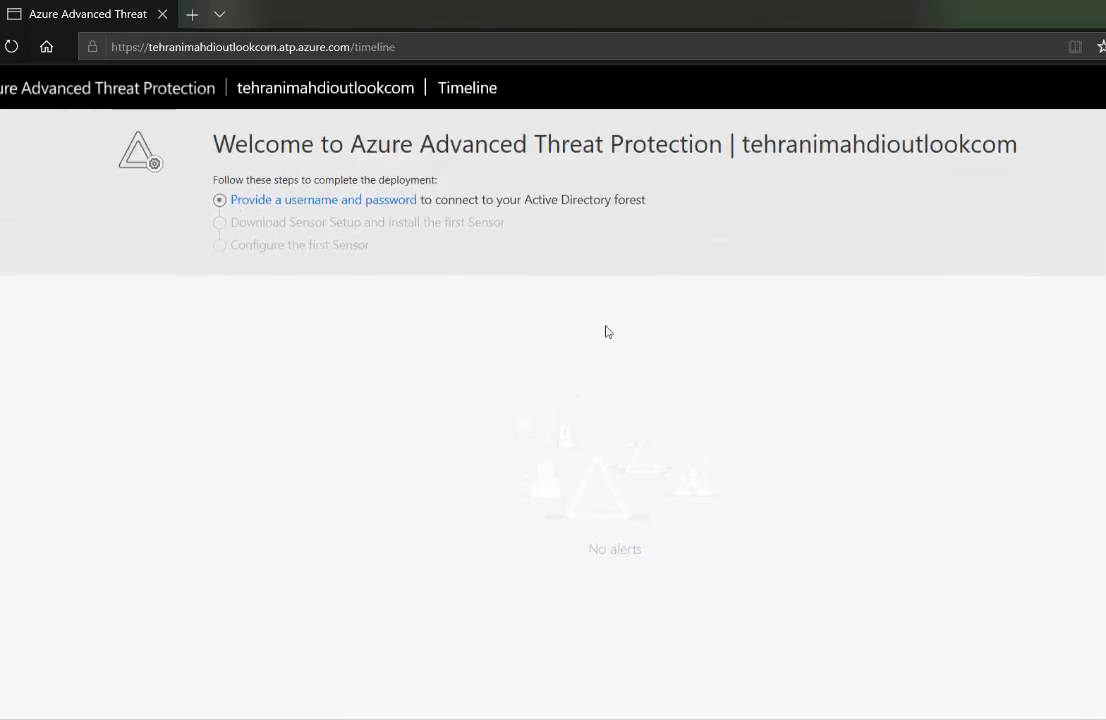
Step: Open the Active Directory forest credentials form and enter the directory account's username and password
{"action": "left_click", "coordinate": [341, 203]}
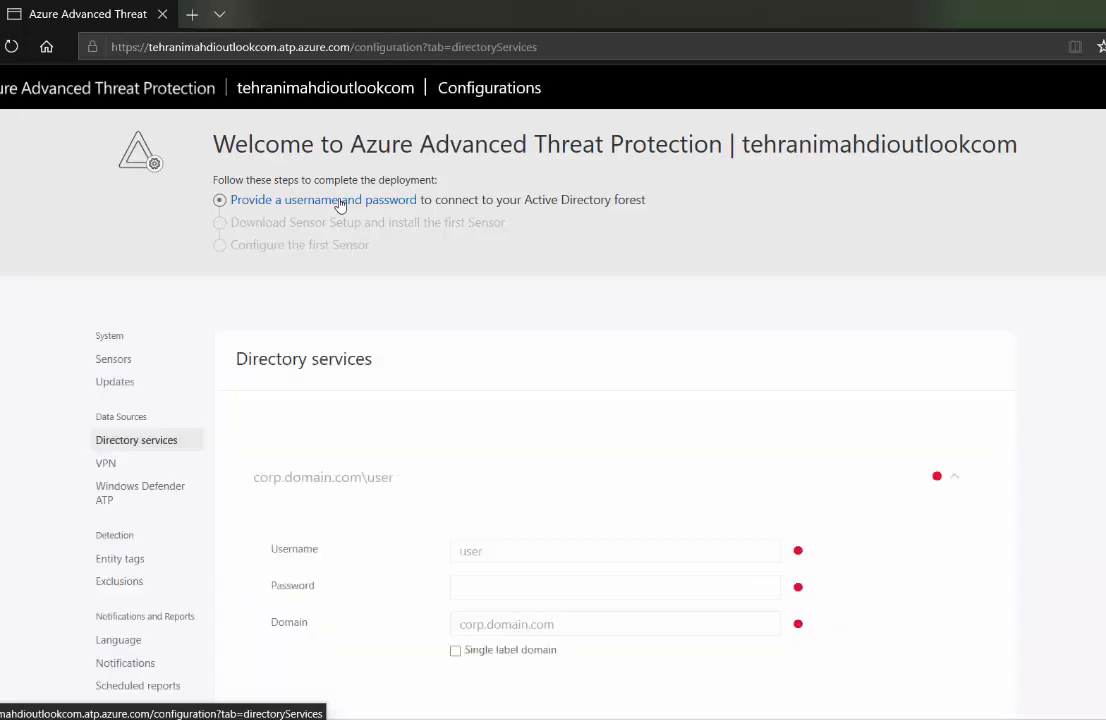
{"action": "scroll", "coordinate": [338, 407], "scroll_direction": "down", "scroll_amount": 2}
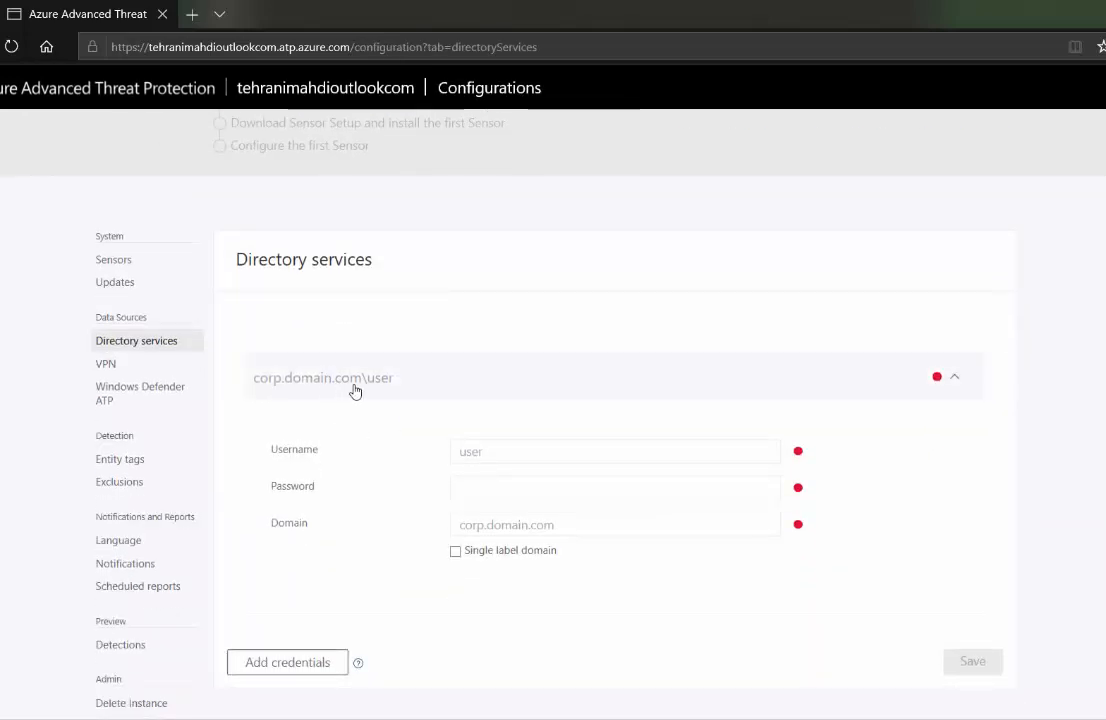
{"action": "scroll", "coordinate": [354, 390], "scroll_direction": "down", "scroll_amount": 2}
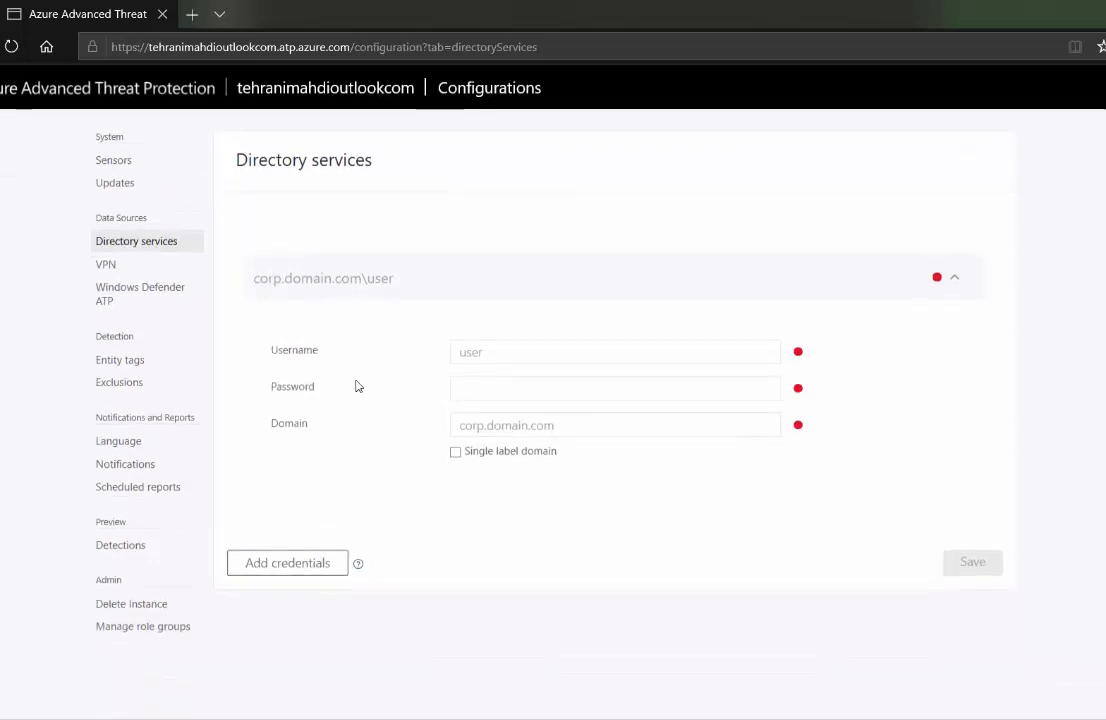
{"action": "left_click", "coordinate": [478, 352]}
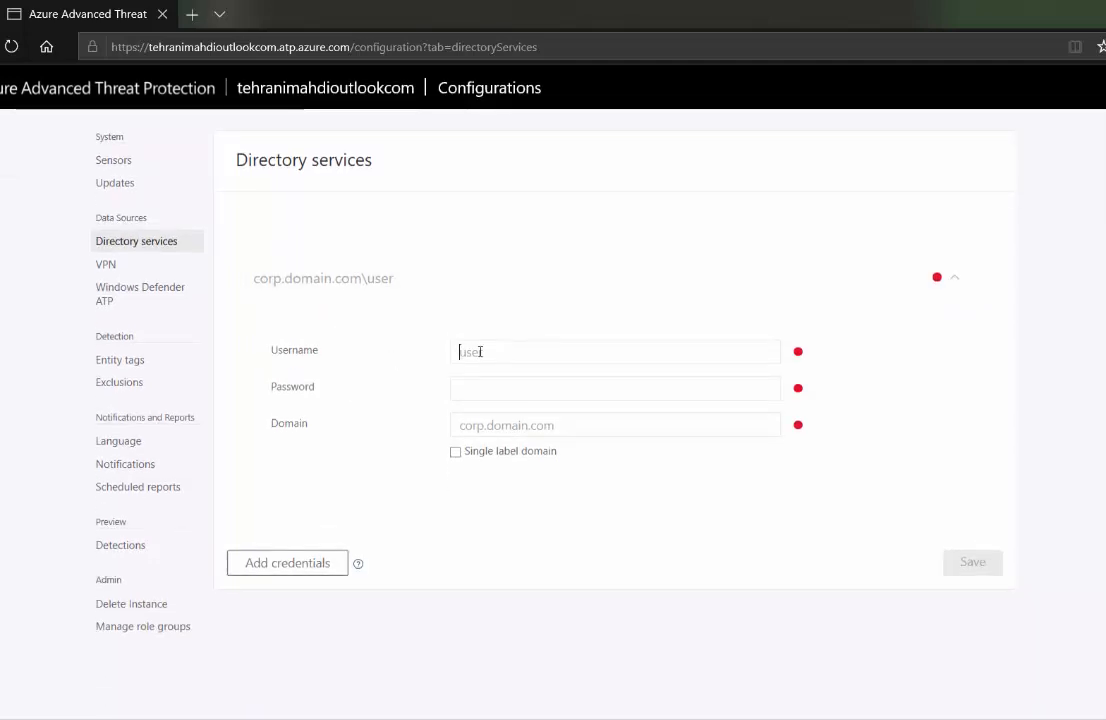
{"action": "type", "text": "mahdi"}
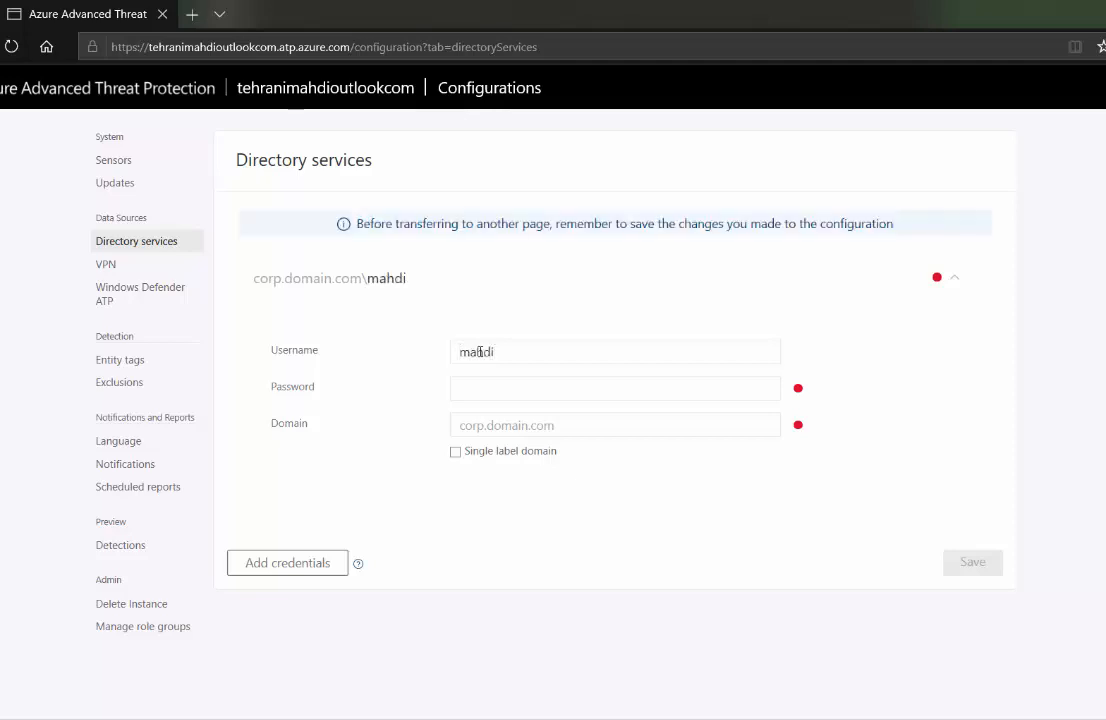
{"action": "type", "text": "@"}
{"action": "key", "text": "BackSpace"}
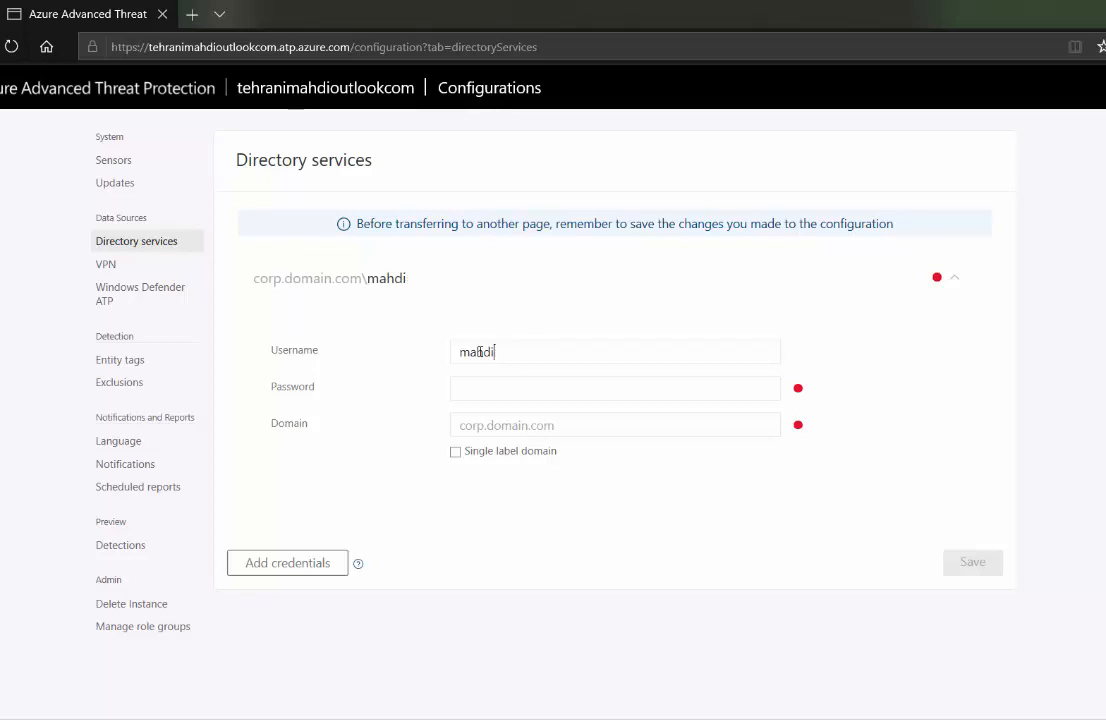
{"action": "left_click", "coordinate": [506, 384]}
{"action": "type", "text": "*********"}
Step: Set the directory services domain to tintin.tt and save the credentials
{"action": "left_click", "coordinate": [516, 428]}
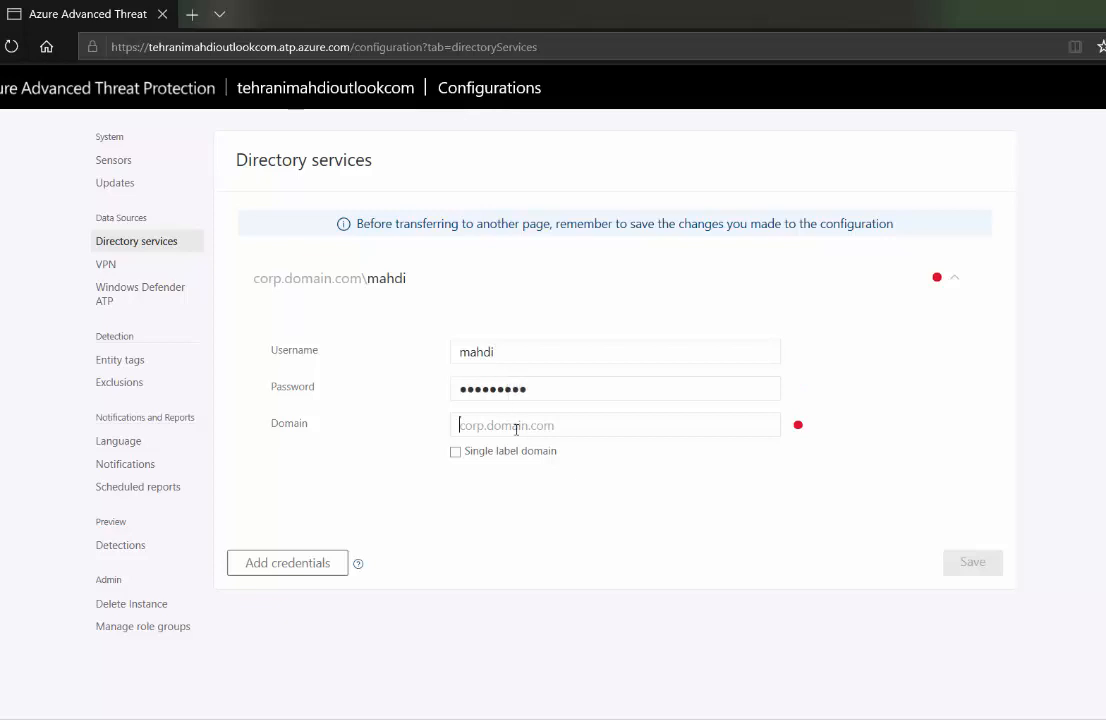
{"action": "type", "text": "yinyin"}
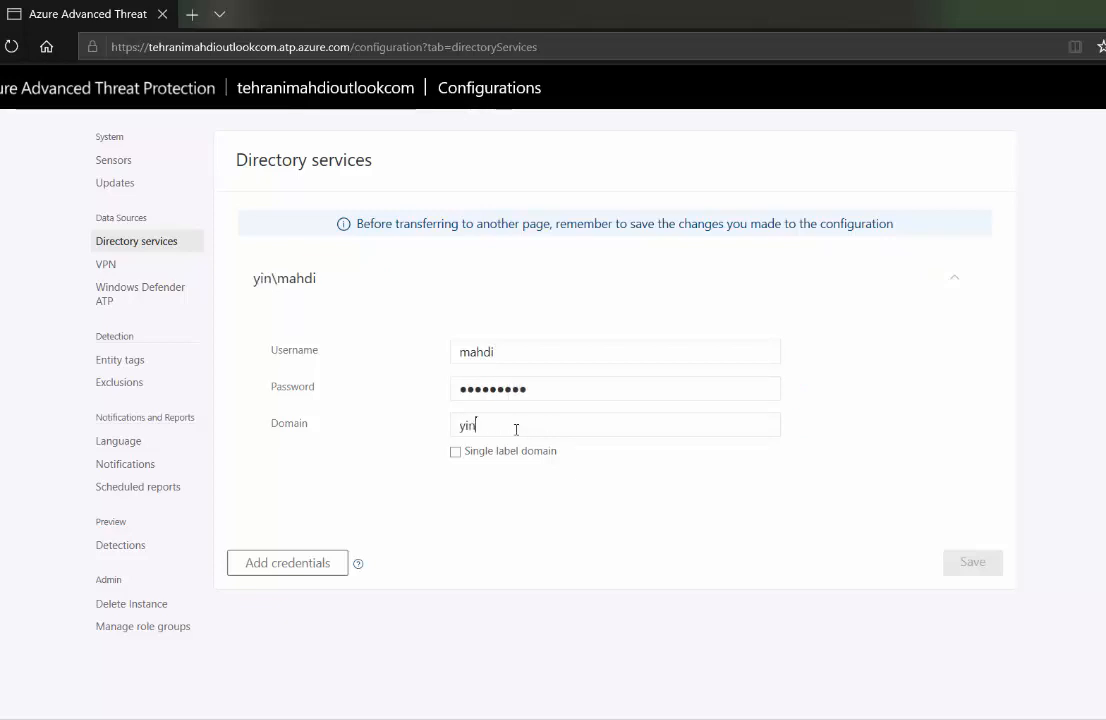
{"action": "key", "text": "BackSpace"}
{"action": "key", "text": "BackSpace"}
{"action": "key", "text": "BackSpace"}
{"action": "key", "text": "BackSpace"}
{"action": "key", "text": "BackSpace"}
{"action": "key", "text": "BackSpace"}
{"action": "type", "text": "tin."}
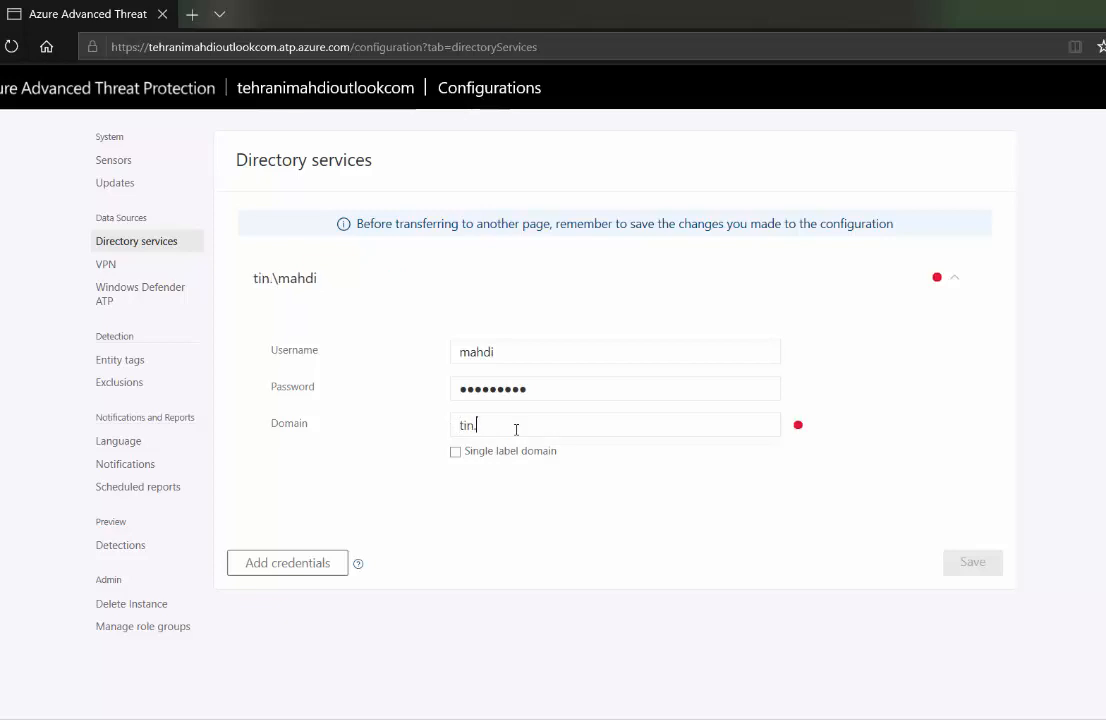
{"action": "key", "text": "BackSpace"}
{"action": "type", "text": "tin.tt"}
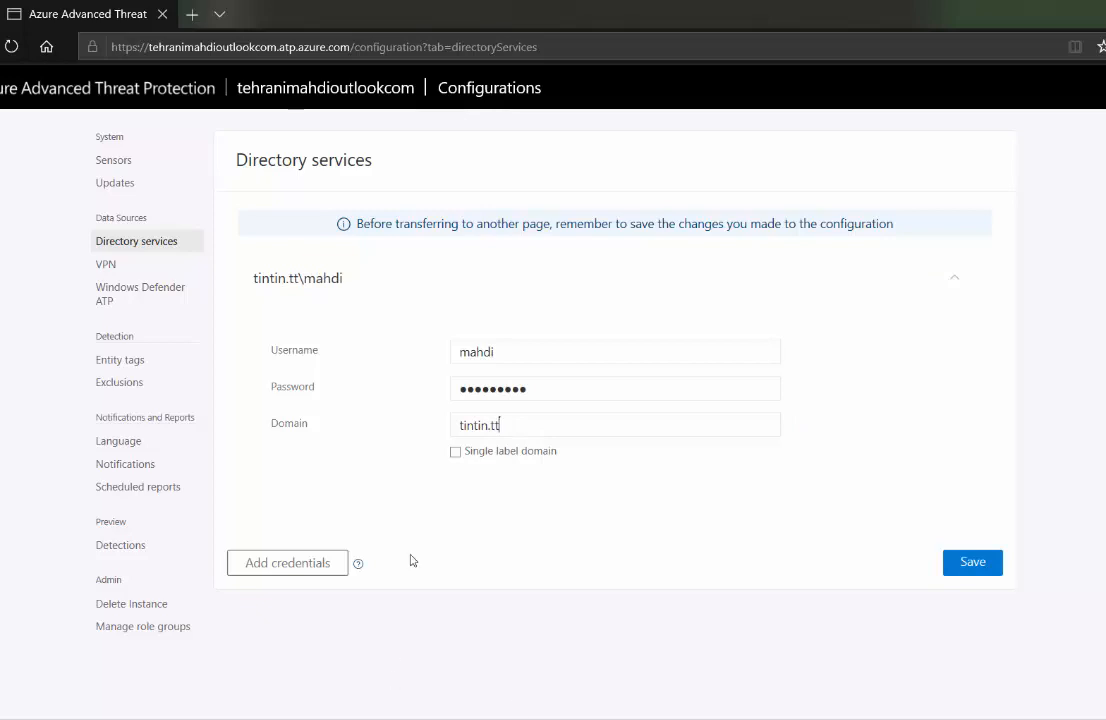
{"action": "left_click", "coordinate": [970, 562]}
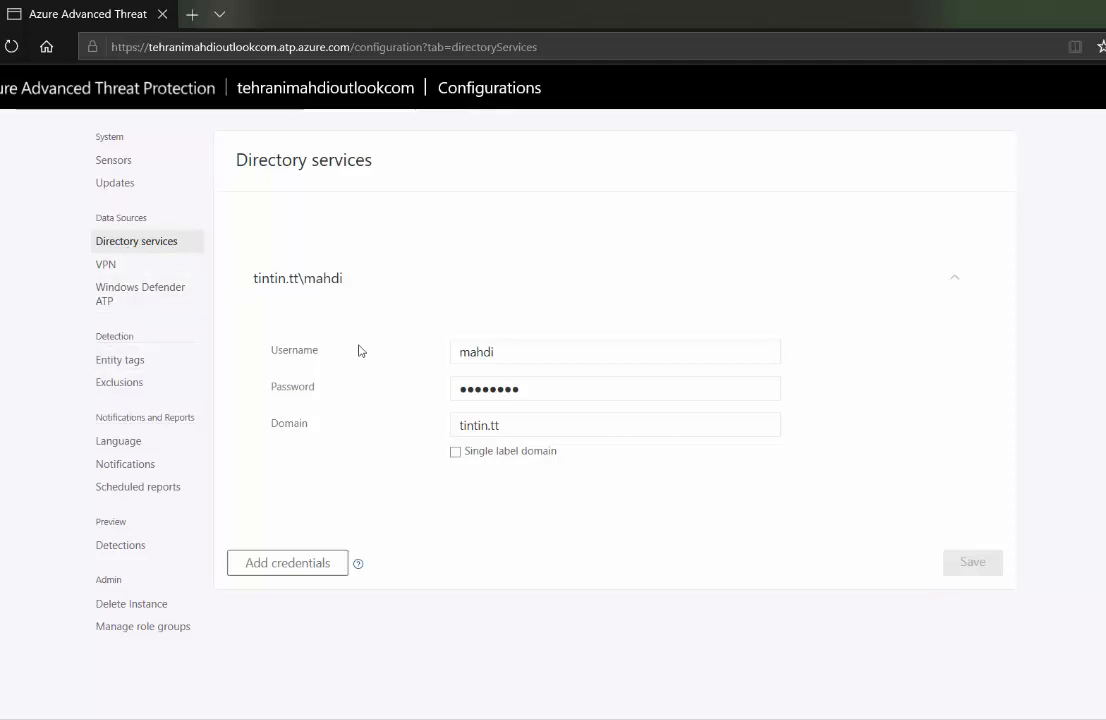
Step: Download the sensor setup package from the Sensors configuration and save it as Azure ATP Sensor Setup.zip on the Desktop
{"action": "left_click", "coordinate": [110, 182]}
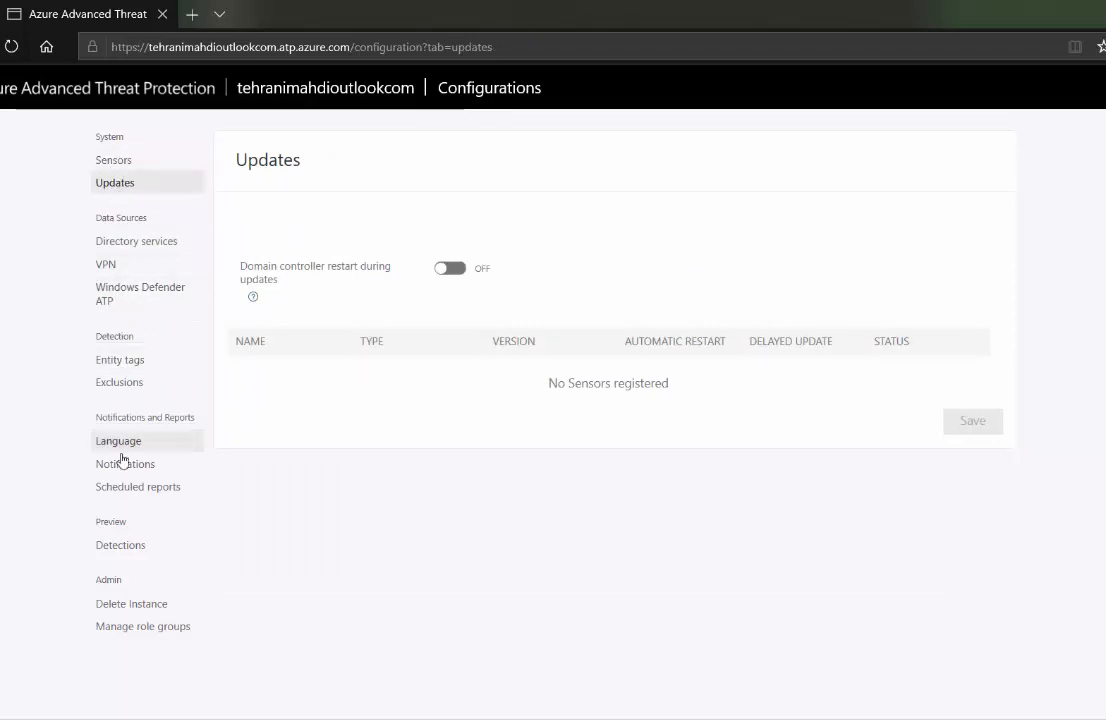
{"action": "left_click", "coordinate": [112, 162]}
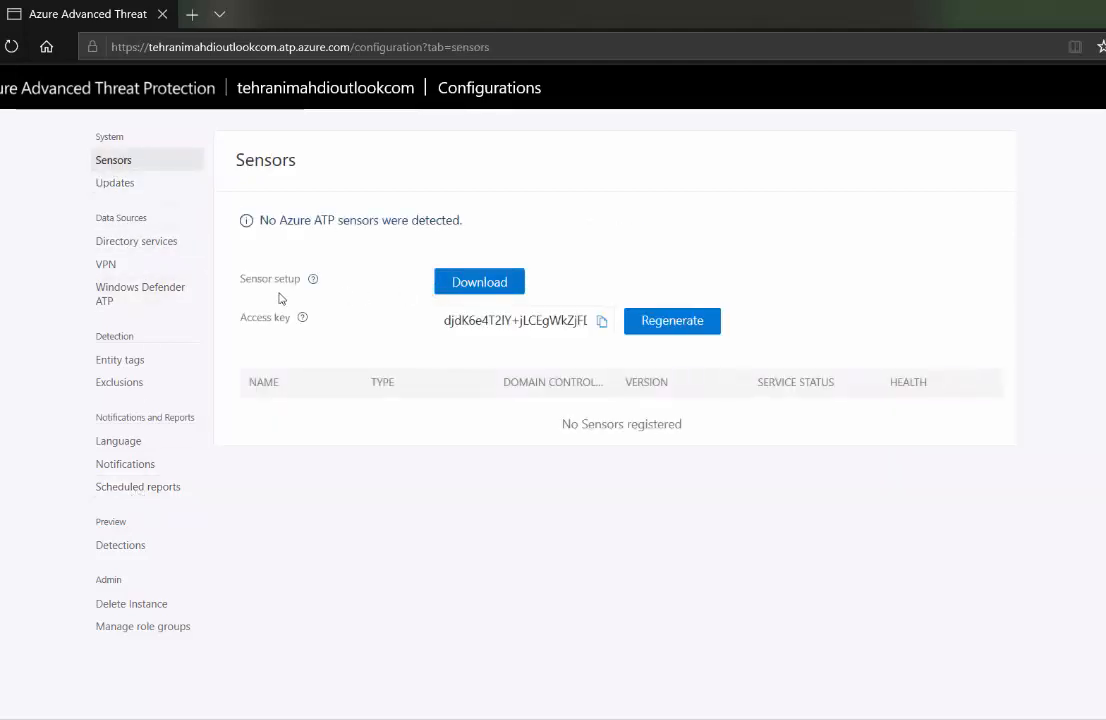
{"action": "left_click", "coordinate": [449, 285]}
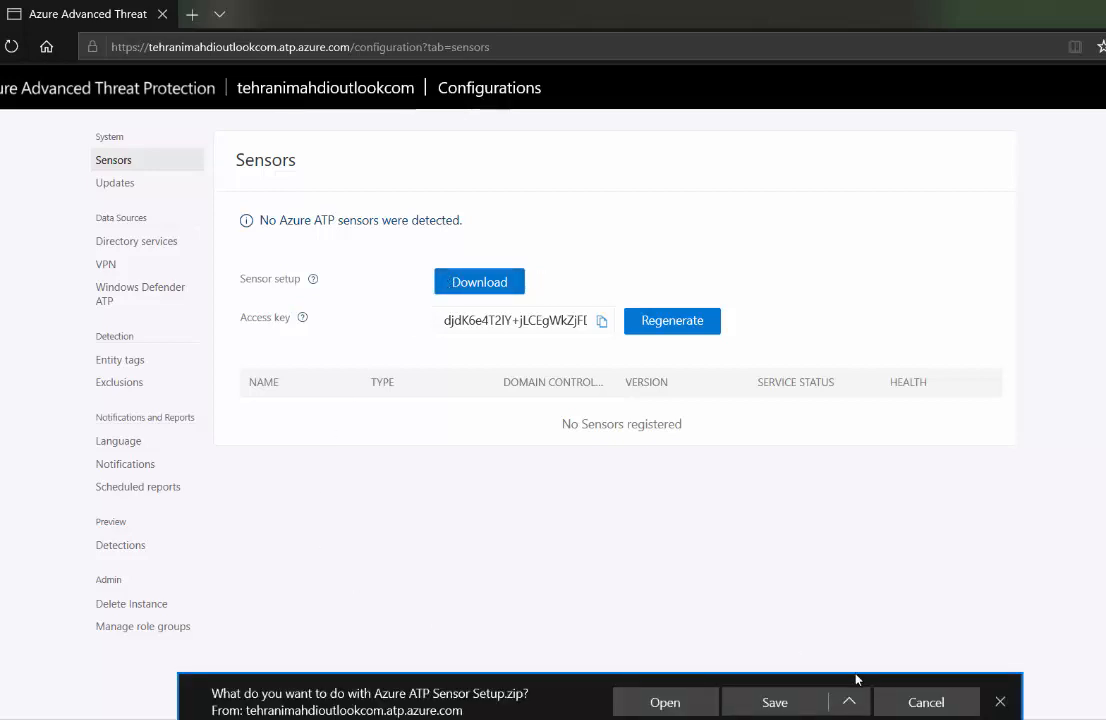
{"action": "left_click", "coordinate": [849, 702]}
{"action": "left_click", "coordinate": [772, 673]}
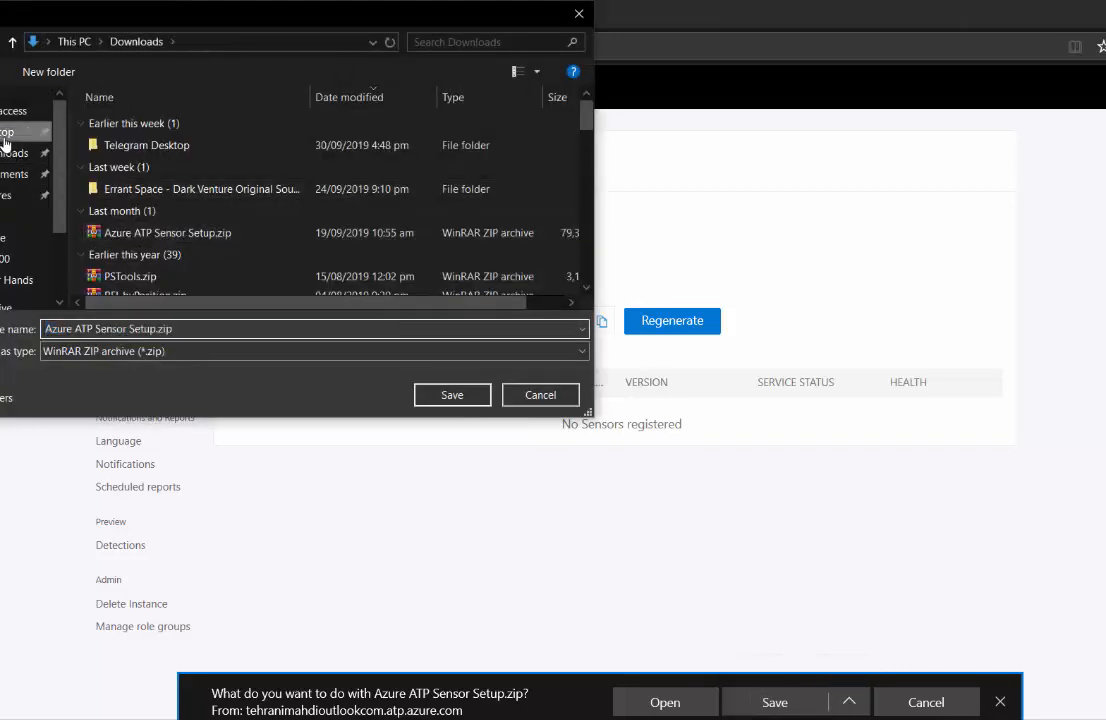
{"action": "left_click", "coordinate": [5, 136]}
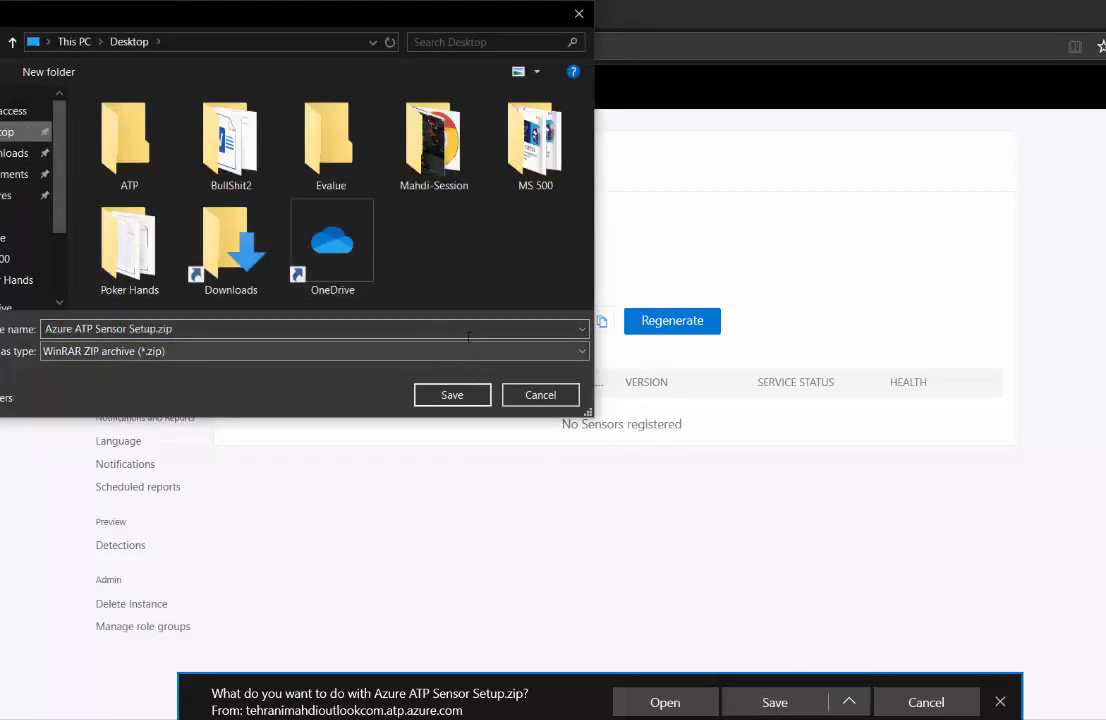
{"action": "left_click", "coordinate": [452, 395]}
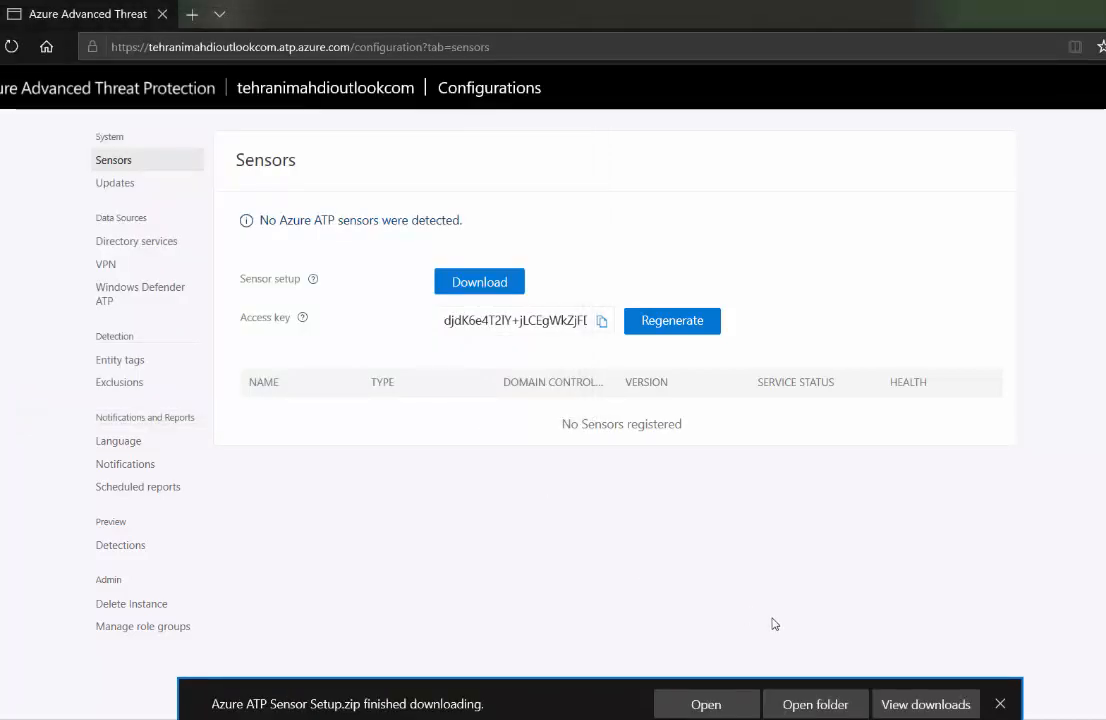
{"action": "left_click", "coordinate": [1000, 704]}
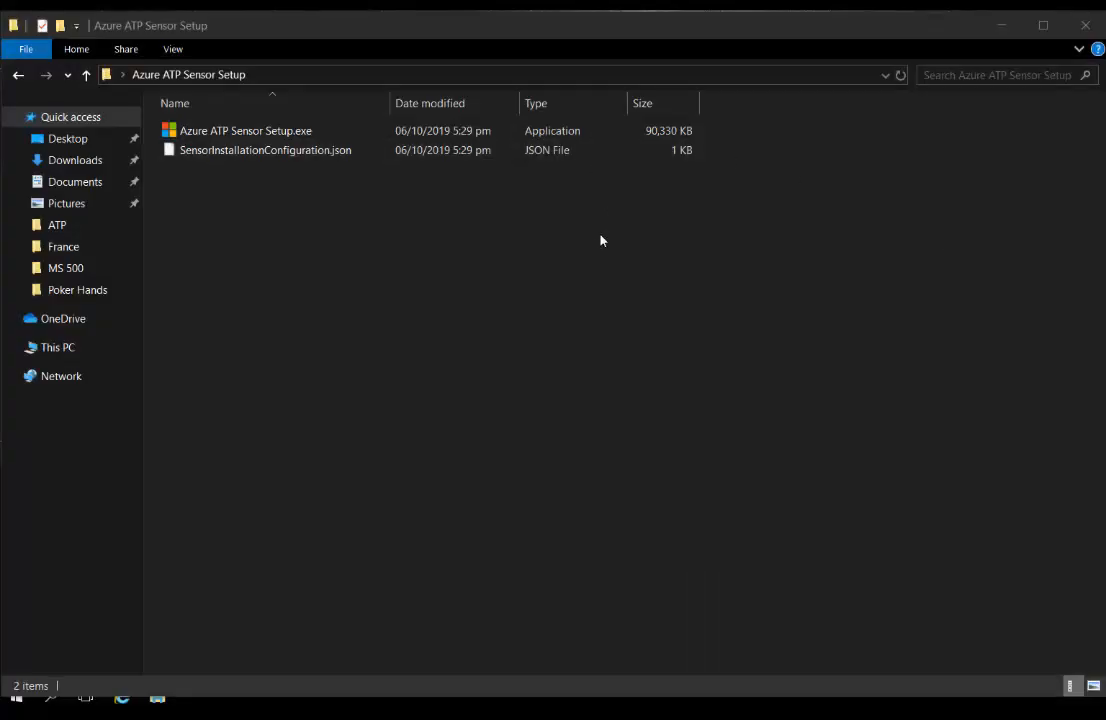
Step: Copy Azure ATP Sensor Setup.exe and SensorInstallationConfiguration.json from the setup folder to the server's desktop
{"action": "left_click_drag", "start_coordinate": [353, 197], "coordinate": [222, 132]}
{"action": "right_click", "coordinate": [222, 132]}
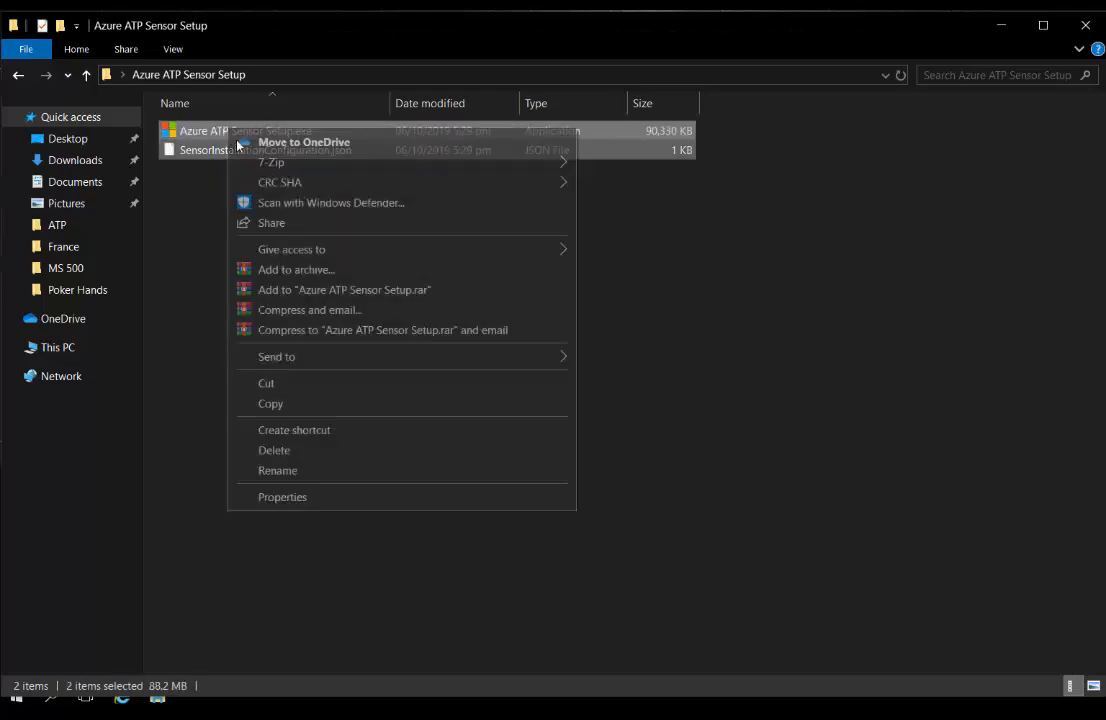
{"action": "left_click", "coordinate": [302, 406]}
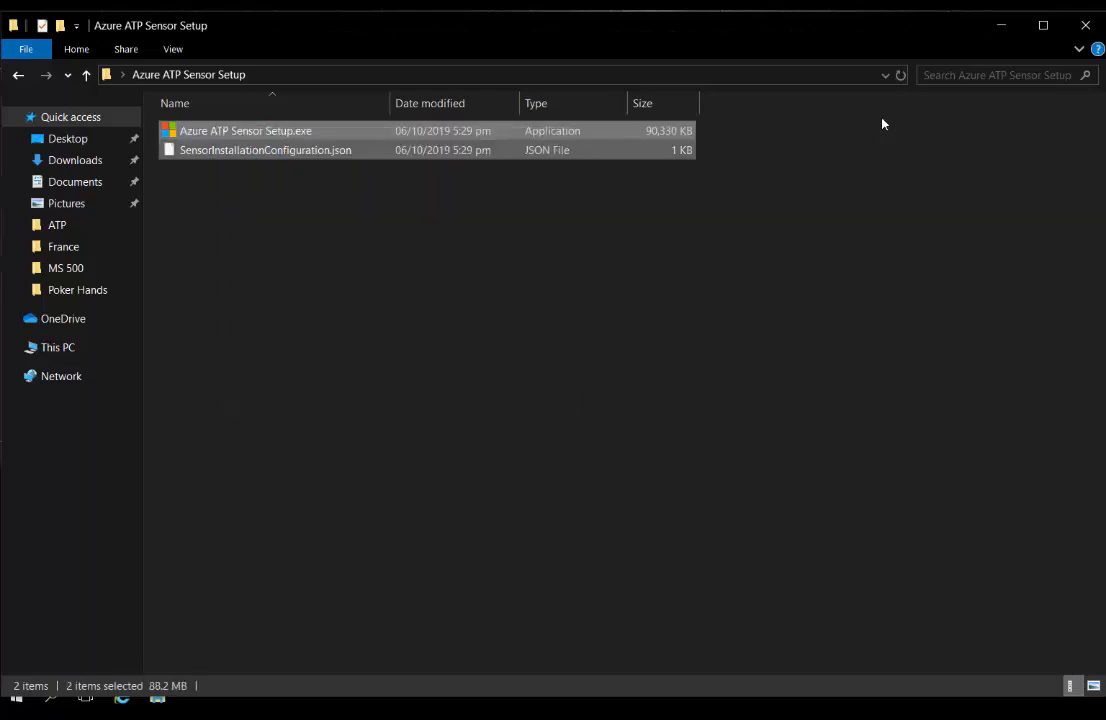
{"action": "left_click", "coordinate": [1001, 25]}
{"action": "right_click", "coordinate": [400, 264]}
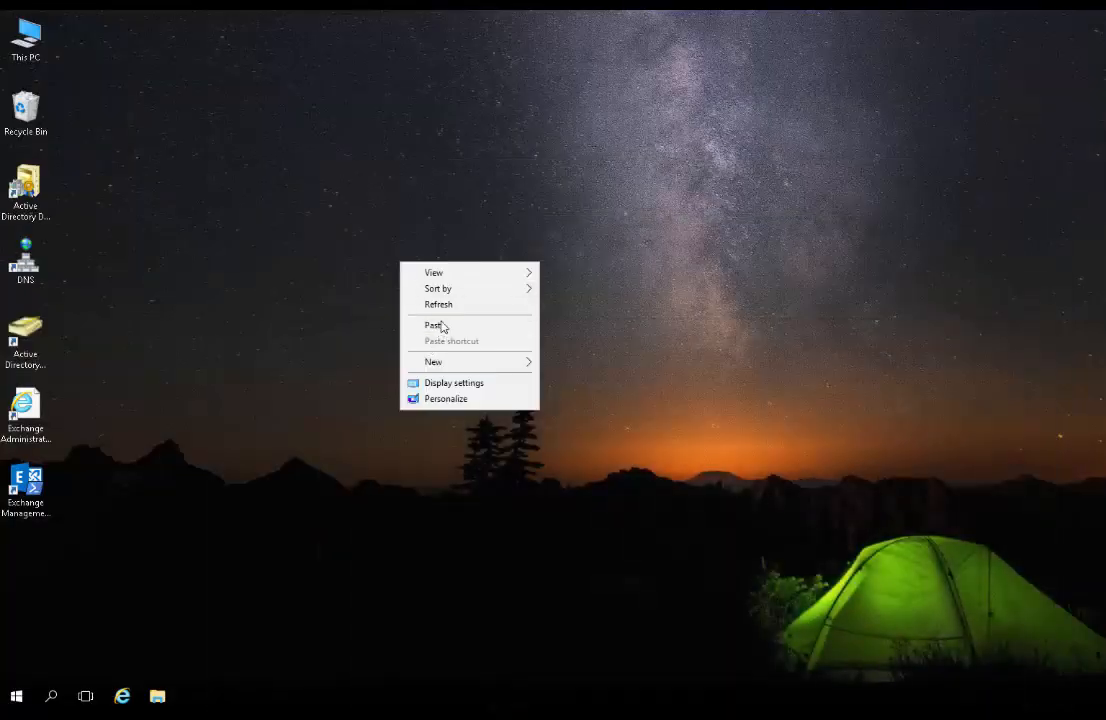
{"action": "left_click", "coordinate": [441, 325]}
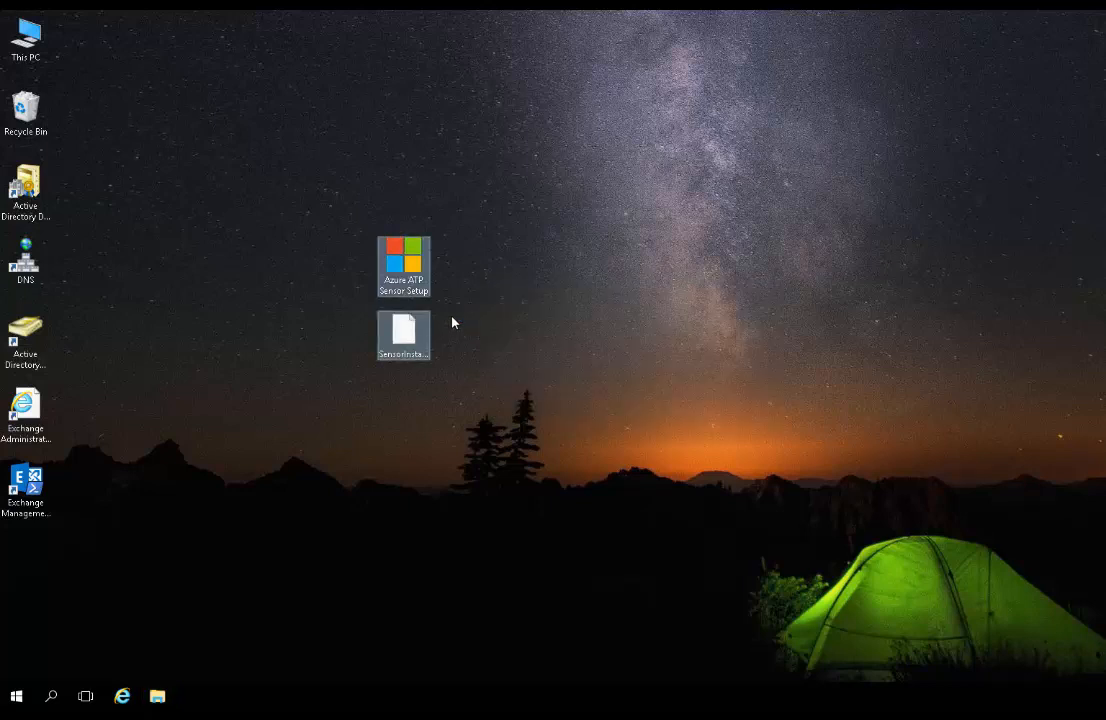
{"action": "left_click", "coordinate": [452, 322]}
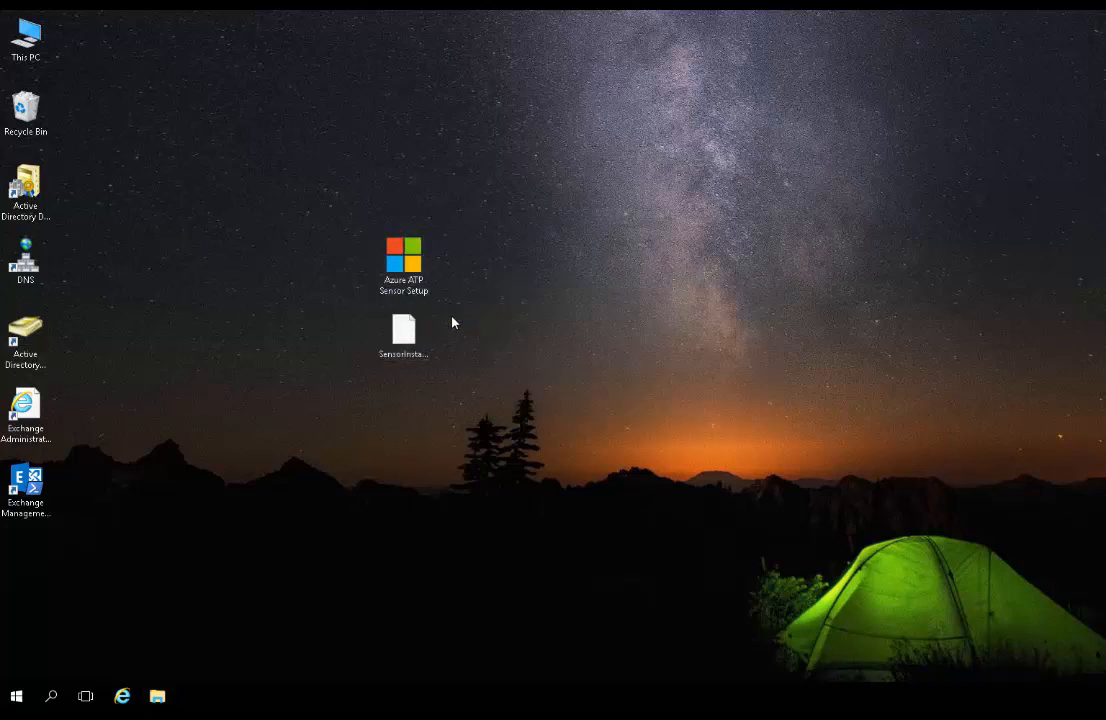
Step: Run Azure ATP Sensor Setup as administrator and proceed with English and the Sensor deployment type to the sensor configuration page
{"action": "right_click", "coordinate": [406, 268]}
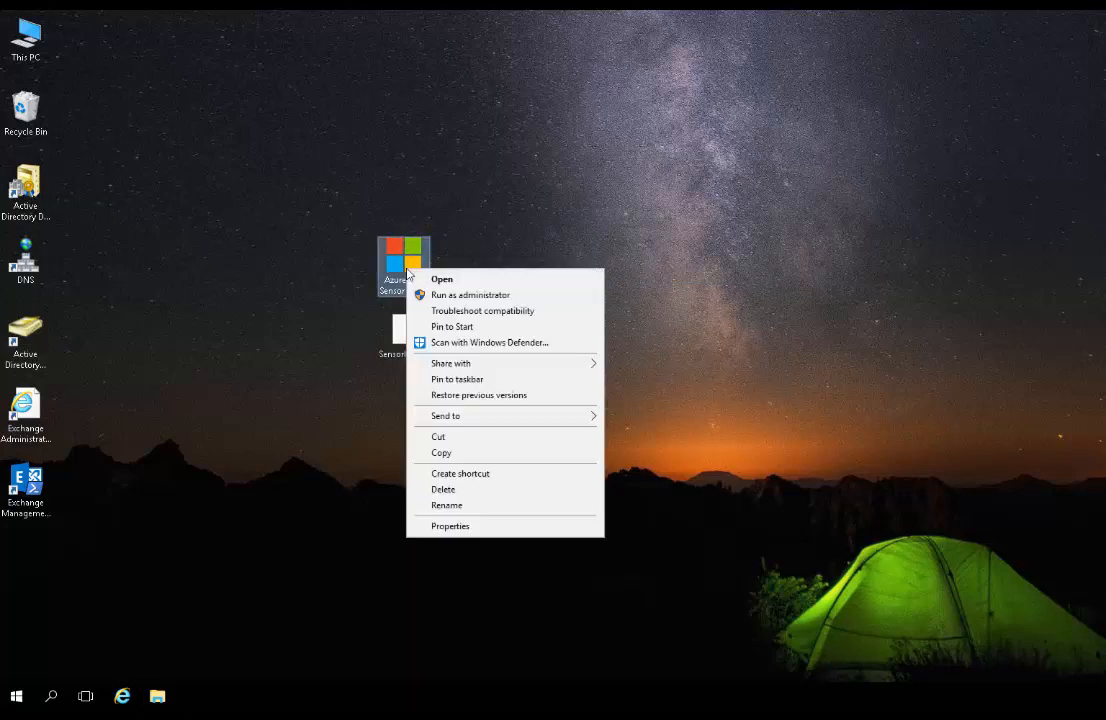
{"action": "left_click", "coordinate": [457, 296]}
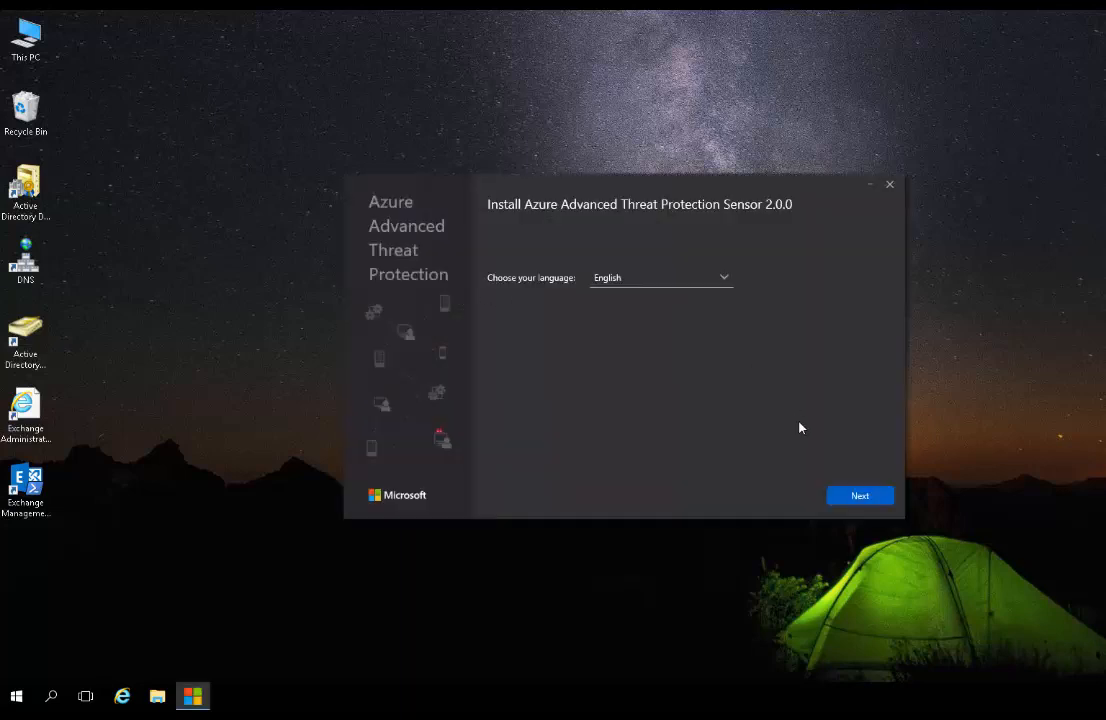
{"action": "left_click", "coordinate": [866, 498]}
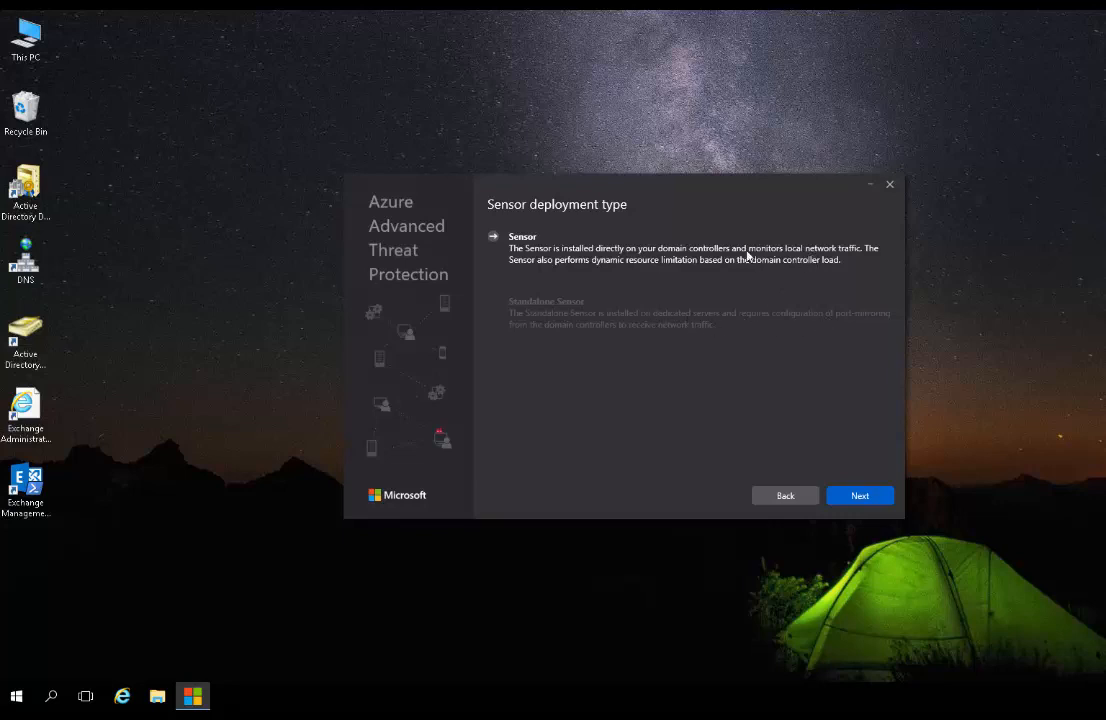
{"action": "left_click", "coordinate": [885, 498]}
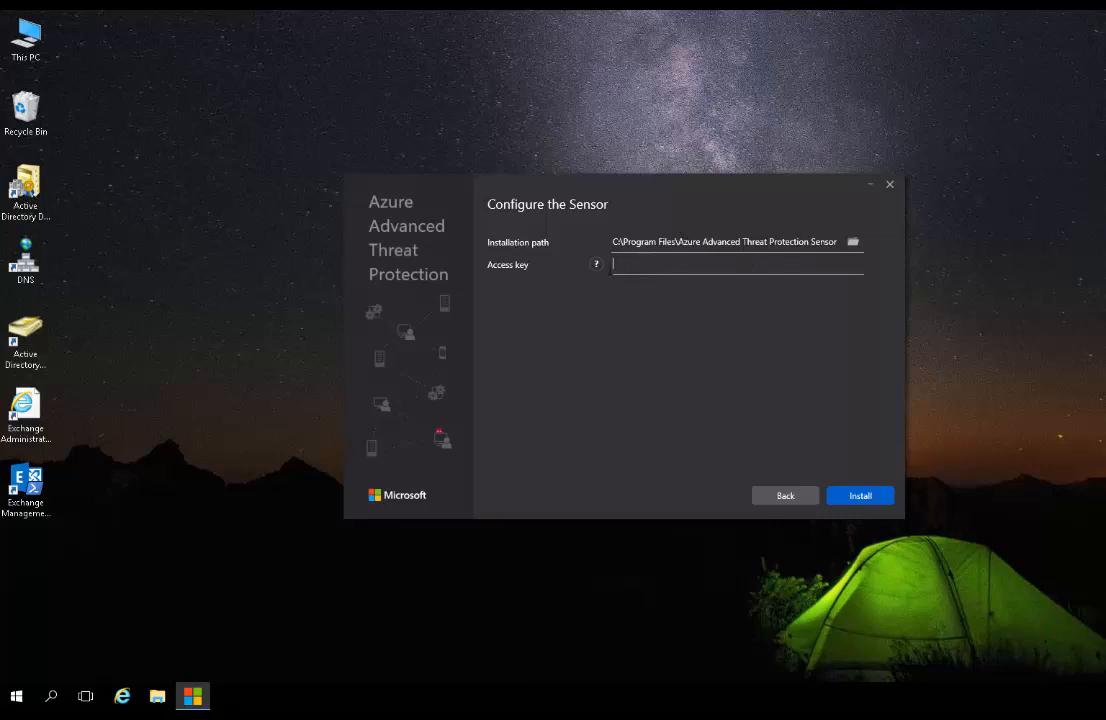
Step: Copy the access key from the portal's Sensors configuration into the sensor setup, install the sensor and finish the wizard
{"action": "left_click", "coordinate": [632, 267]}
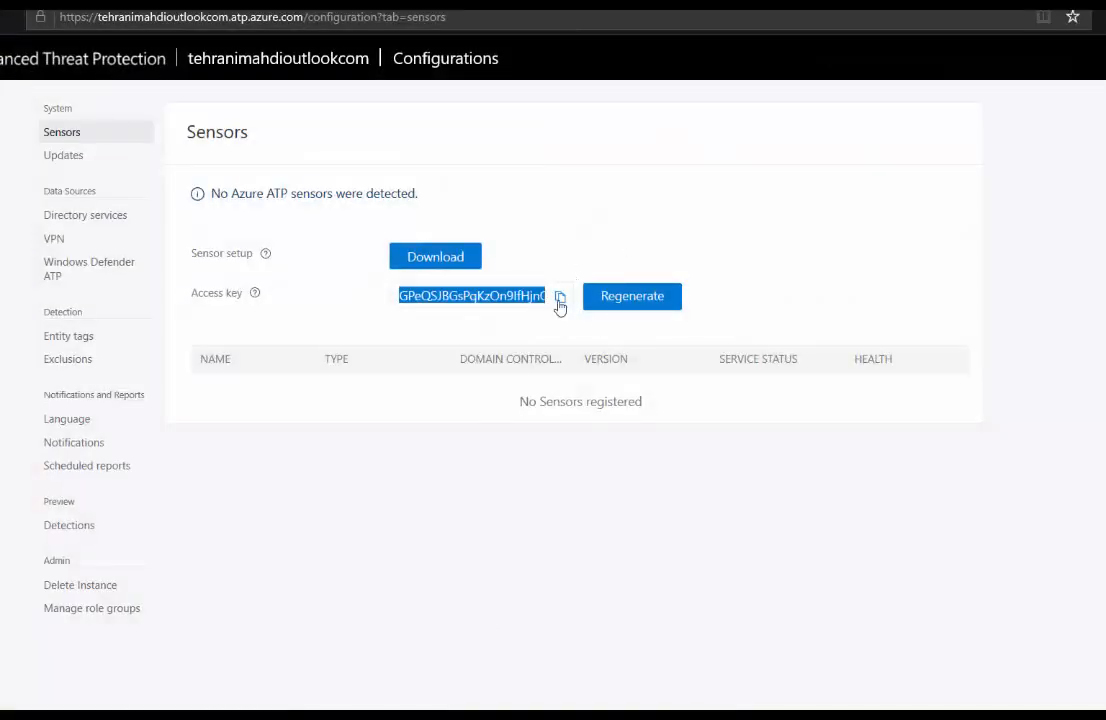
{"action": "left_click", "coordinate": [559, 299]}
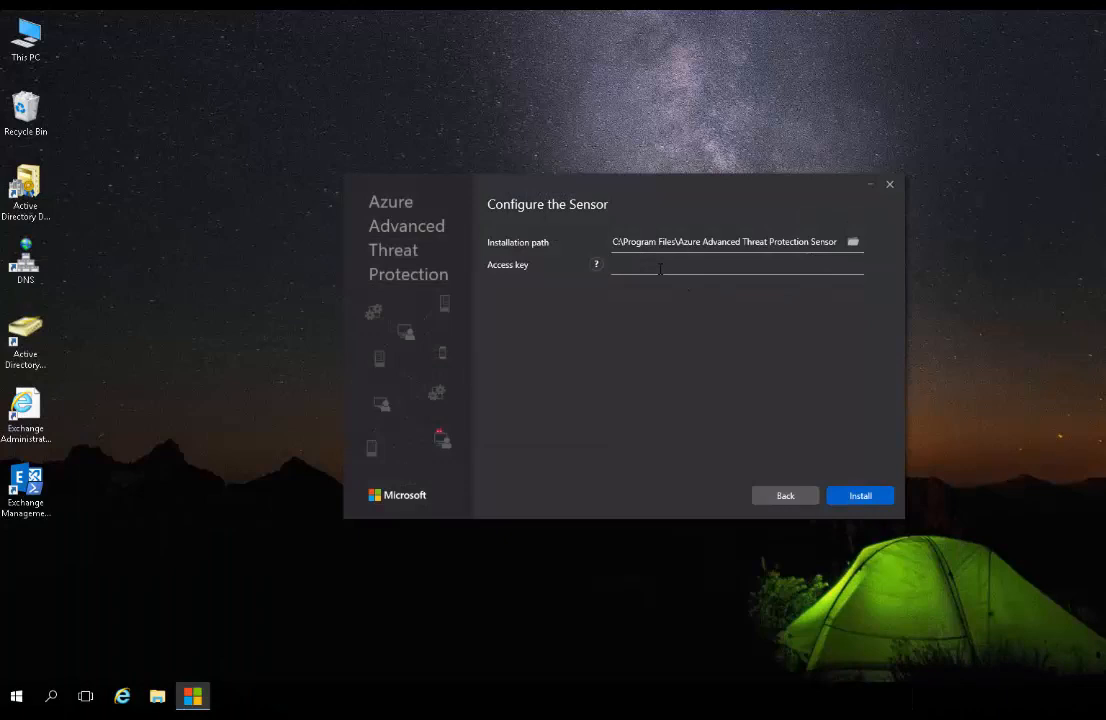
{"action": "key", "text": "ctrl+v"}
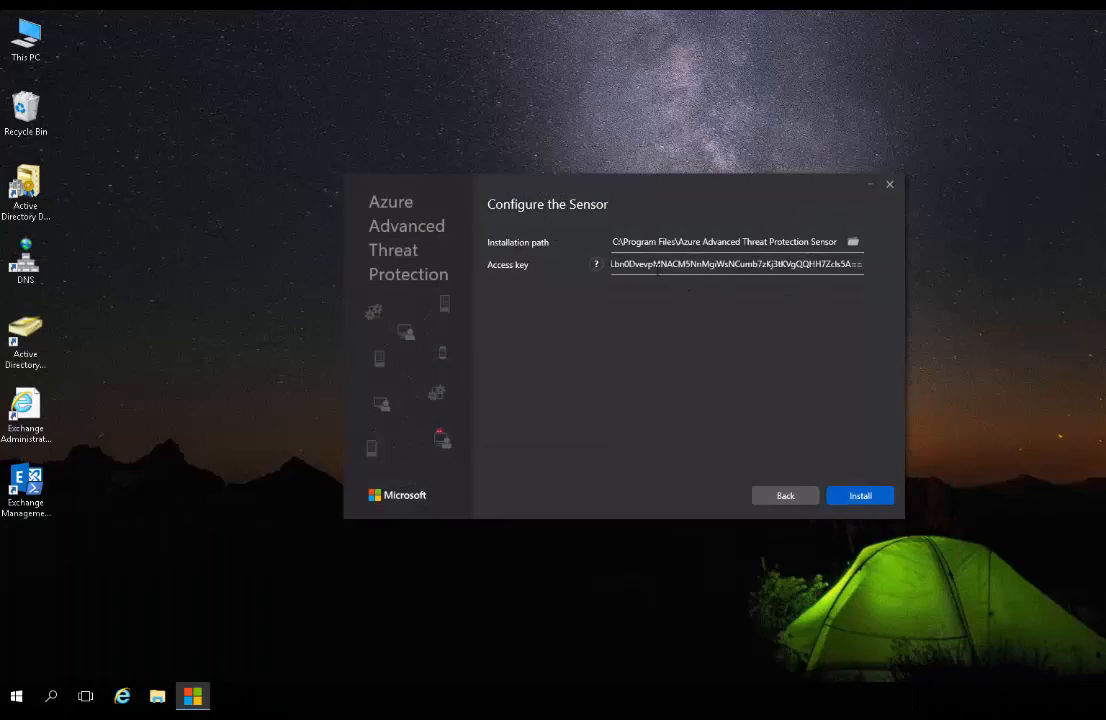
{"action": "left_click", "coordinate": [854, 501]}
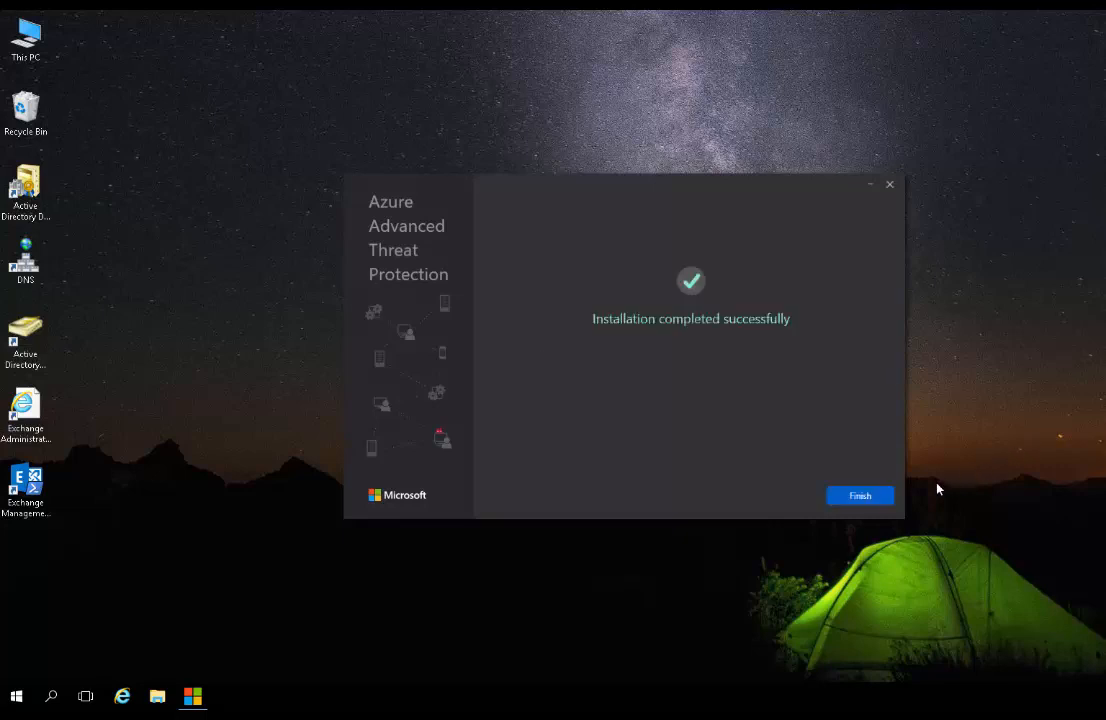
{"action": "left_click", "coordinate": [860, 496]}
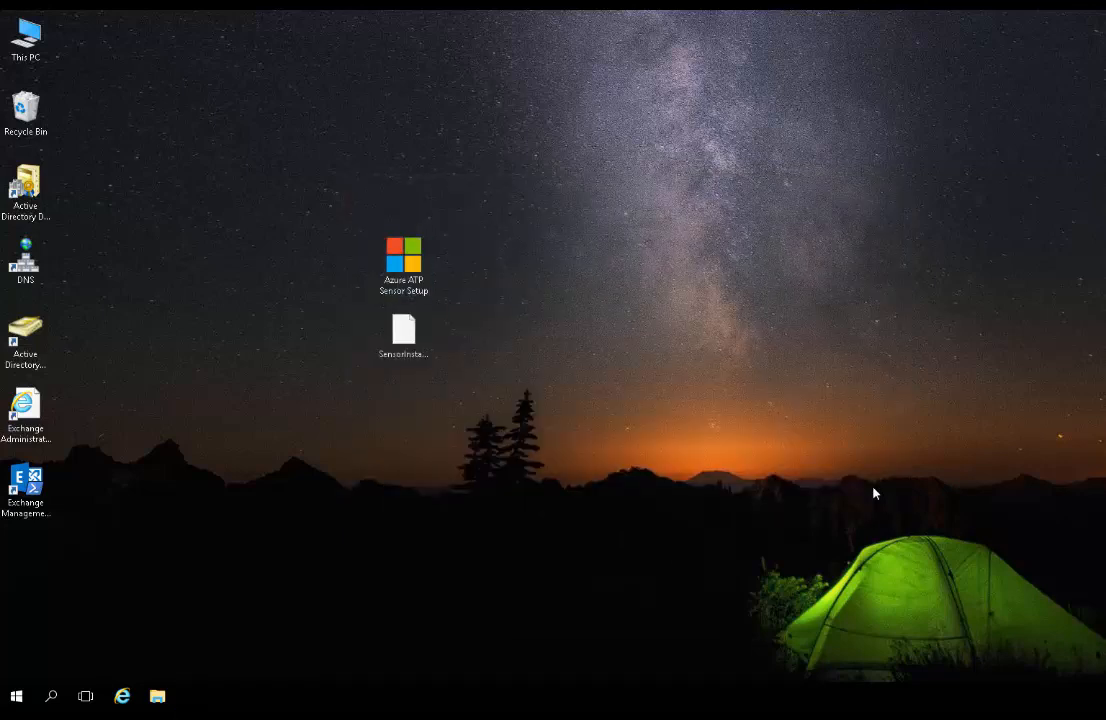
Step: Open the Services console on the server by running services.msc
{"action": "right_click", "coordinate": [16, 696]}
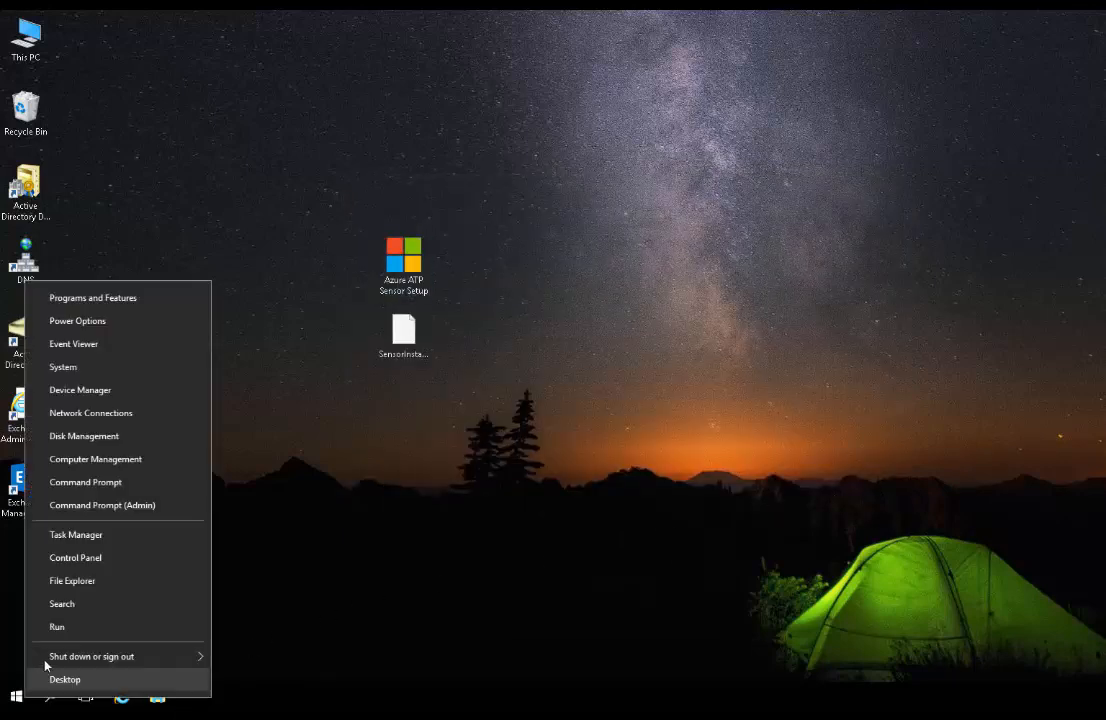
{"action": "left_click", "coordinate": [56, 627]}
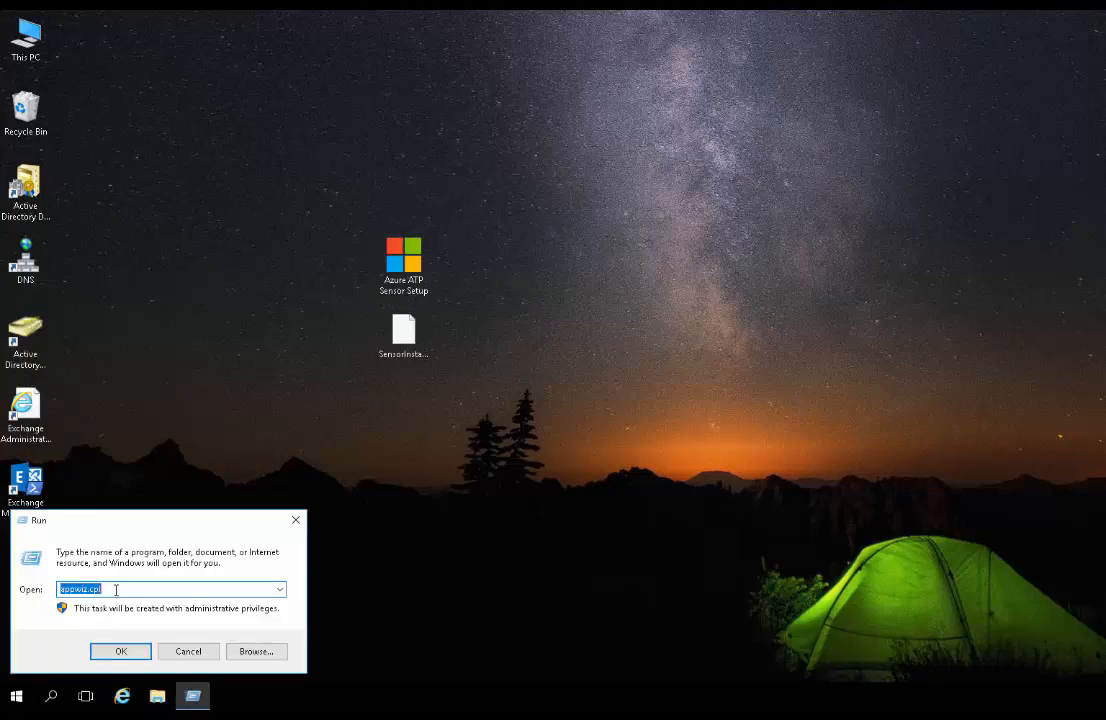
{"action": "type", "text": "servic"}
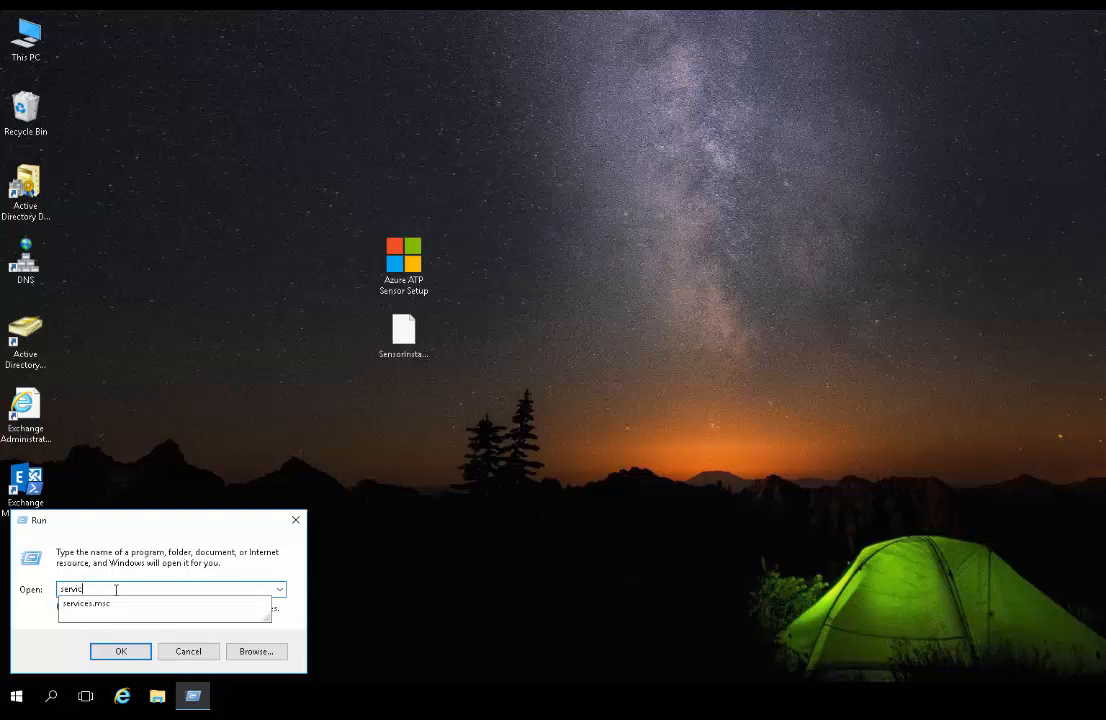
{"action": "type", "text": "es.msc"}
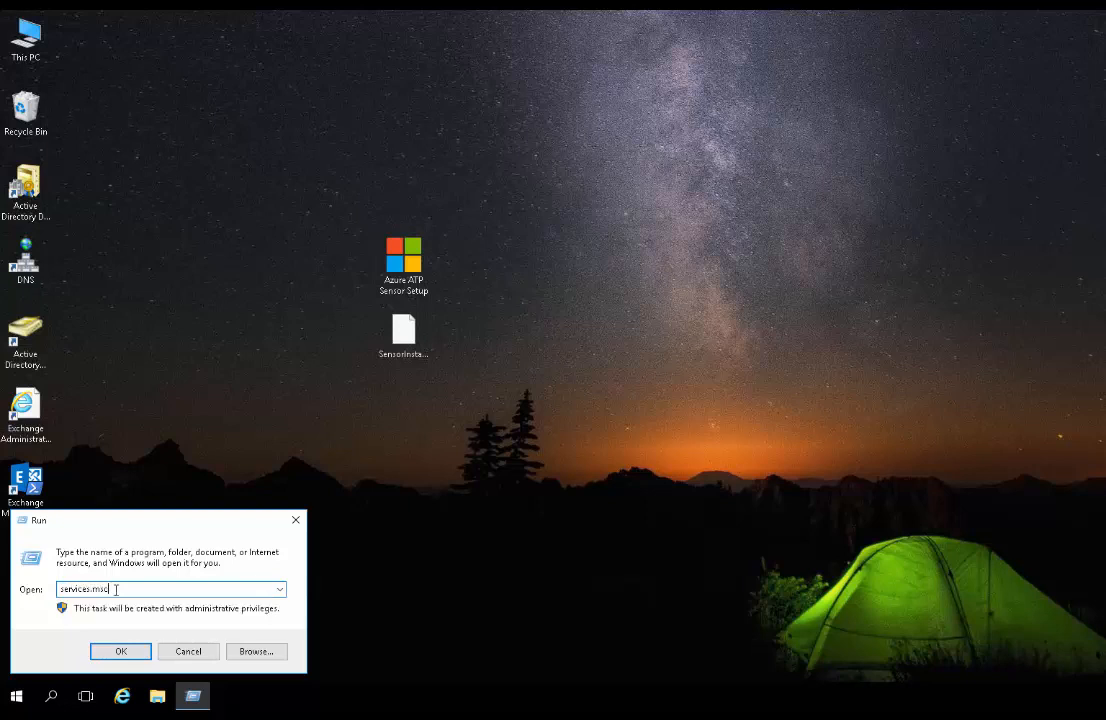
{"action": "key", "text": "Return"}
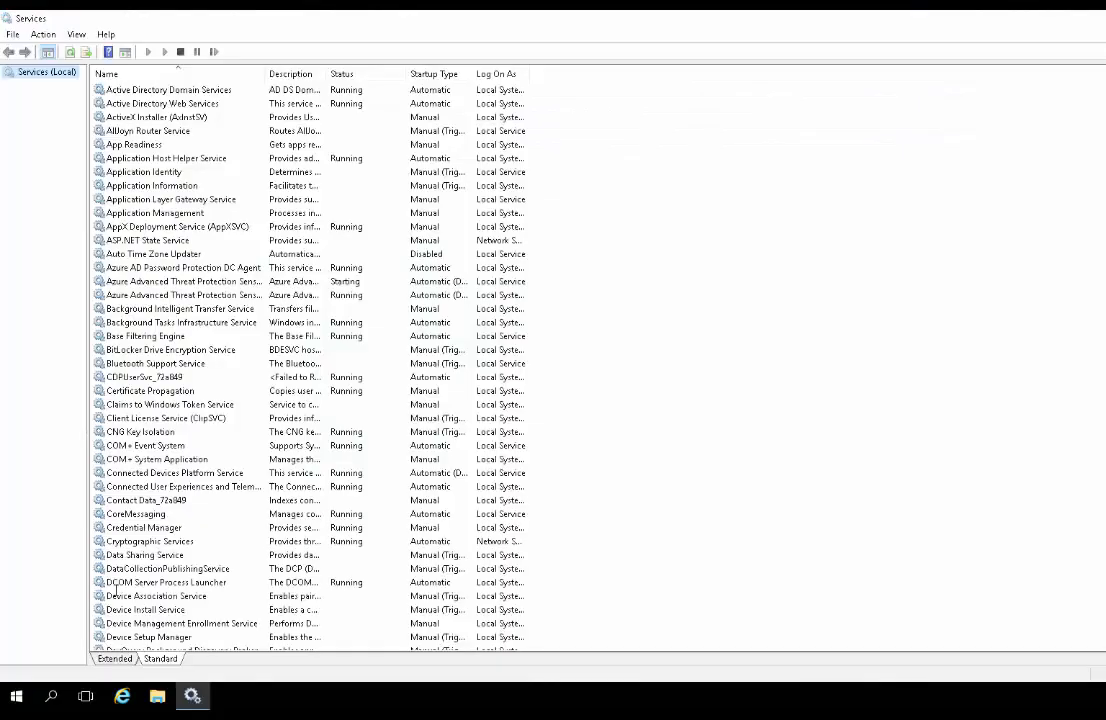
Step: Widen the Name column, check the status of the Azure Advanced Threat Protection Sensor and Sensor Updater services, and leave the console
{"action": "left_click", "coordinate": [197, 80]}
{"action": "left_click", "coordinate": [197, 80]}
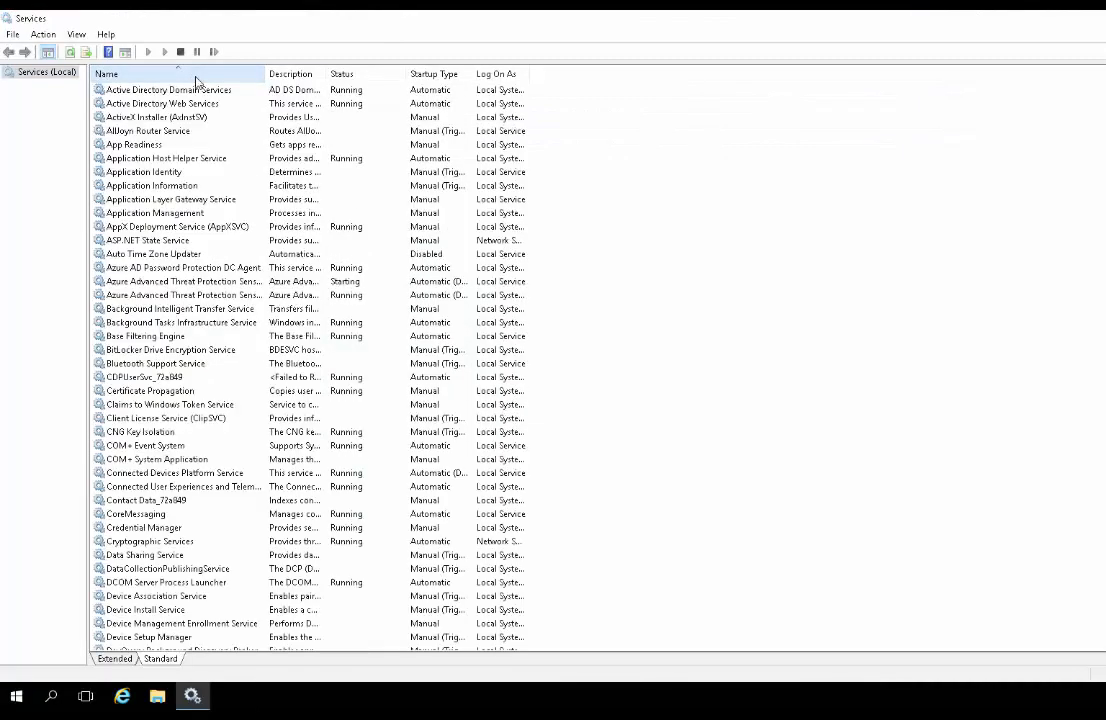
{"action": "left_click", "coordinate": [213, 215]}
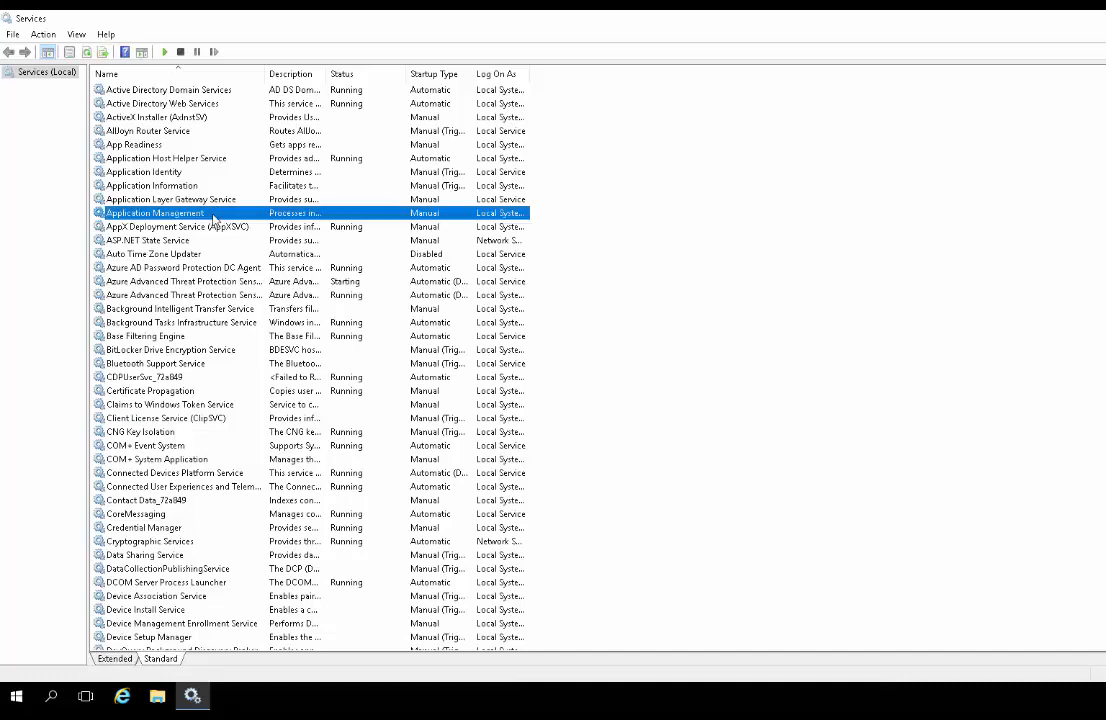
{"action": "left_click", "coordinate": [205, 283]}
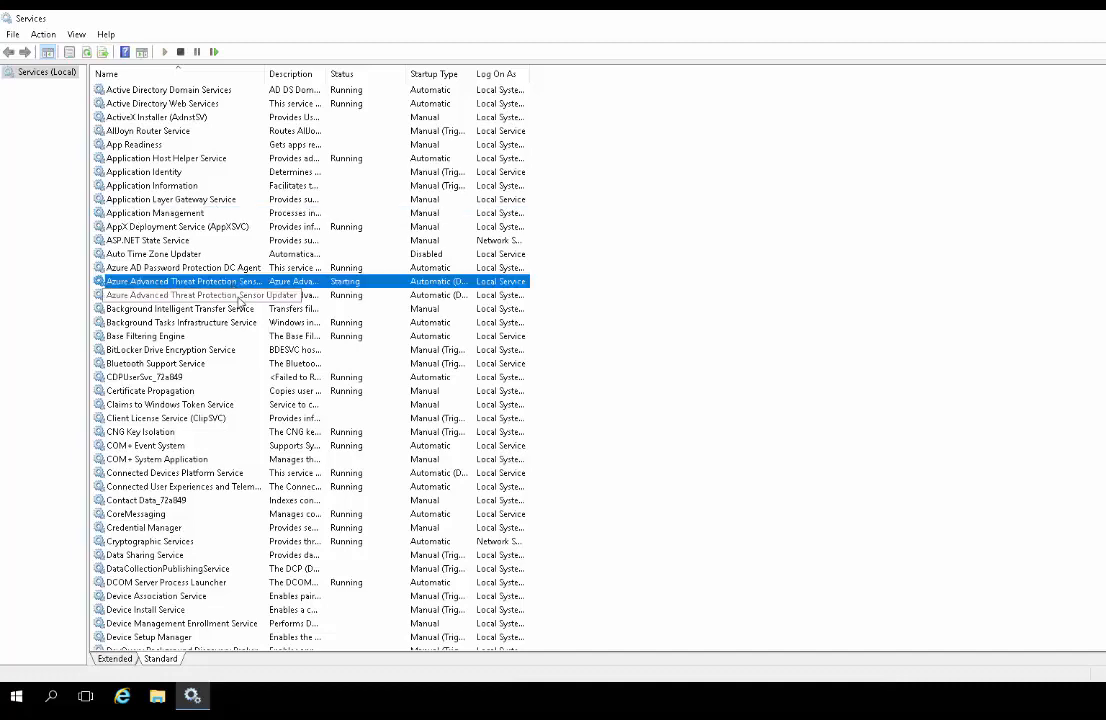
{"action": "left_click", "coordinate": [238, 297]}
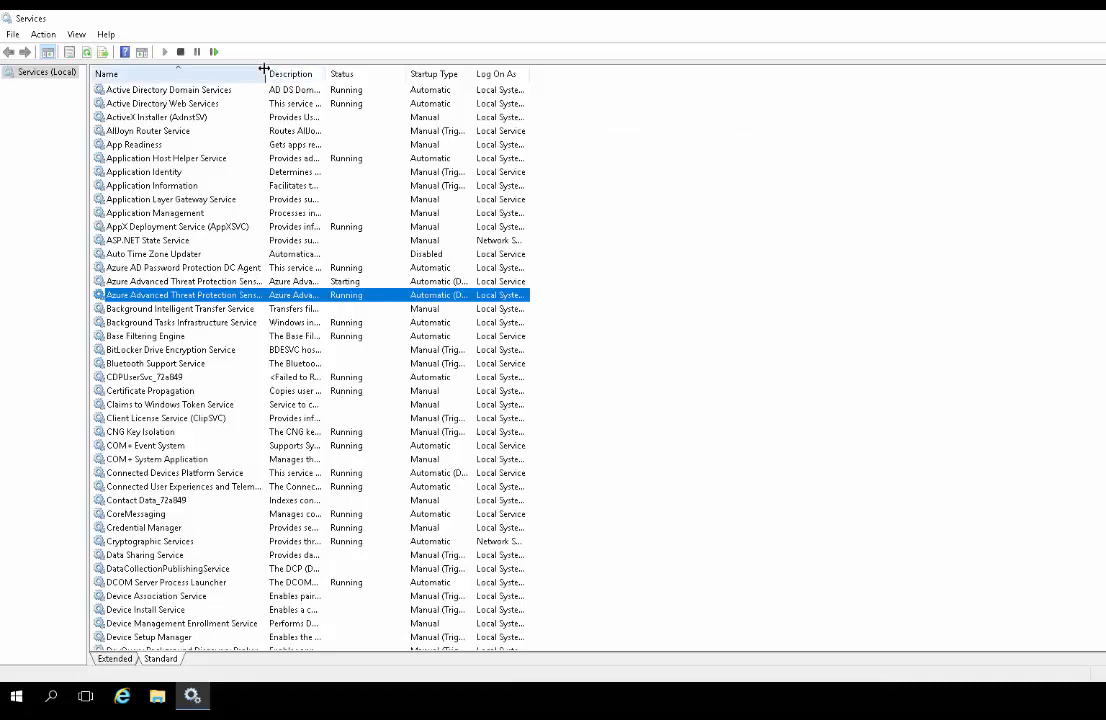
{"action": "left_click_drag", "start_coordinate": [266, 72], "coordinate": [312, 66]}
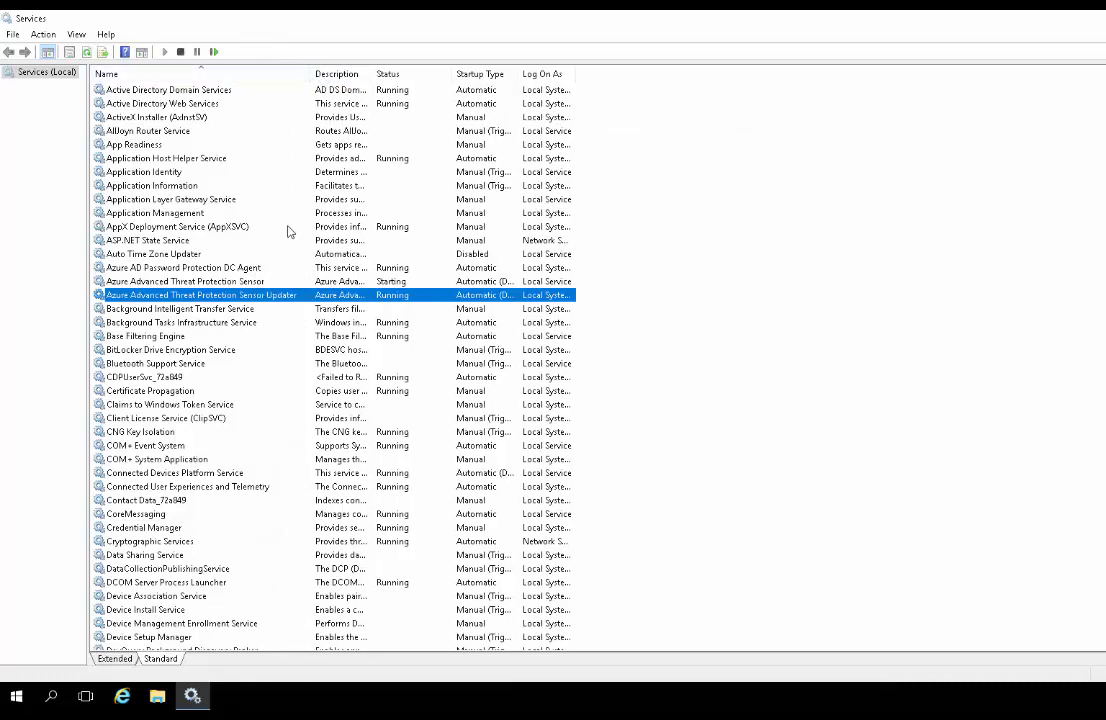
{"action": "left_click", "coordinate": [220, 283]}
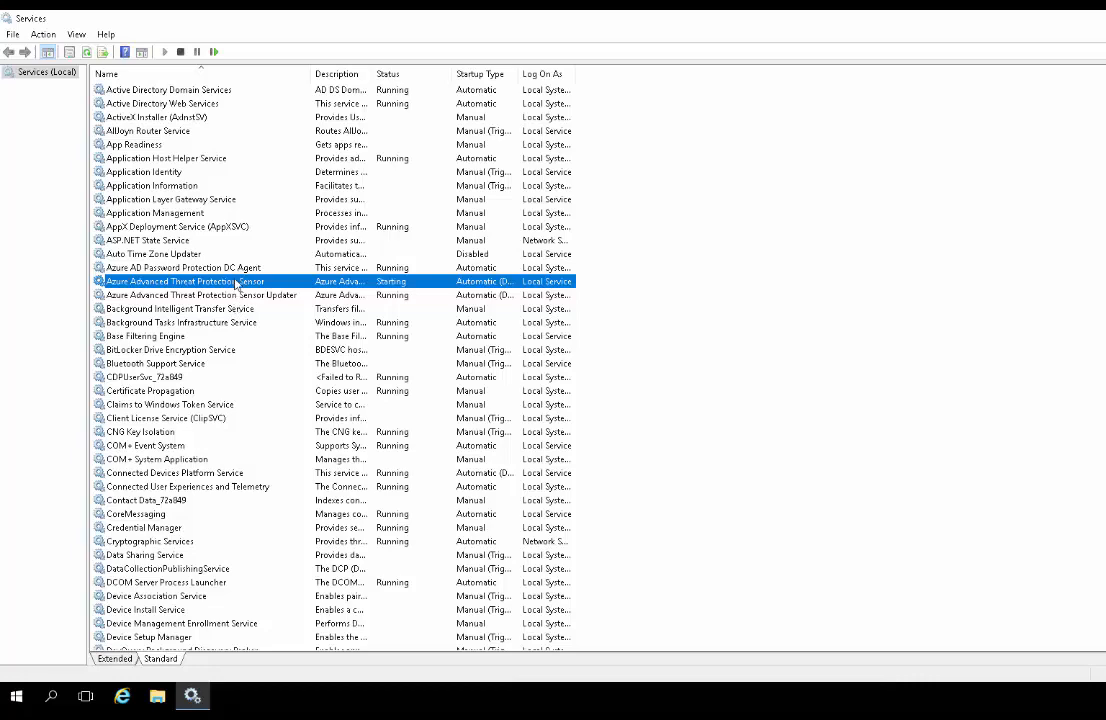
{"action": "left_click", "coordinate": [206, 267]}
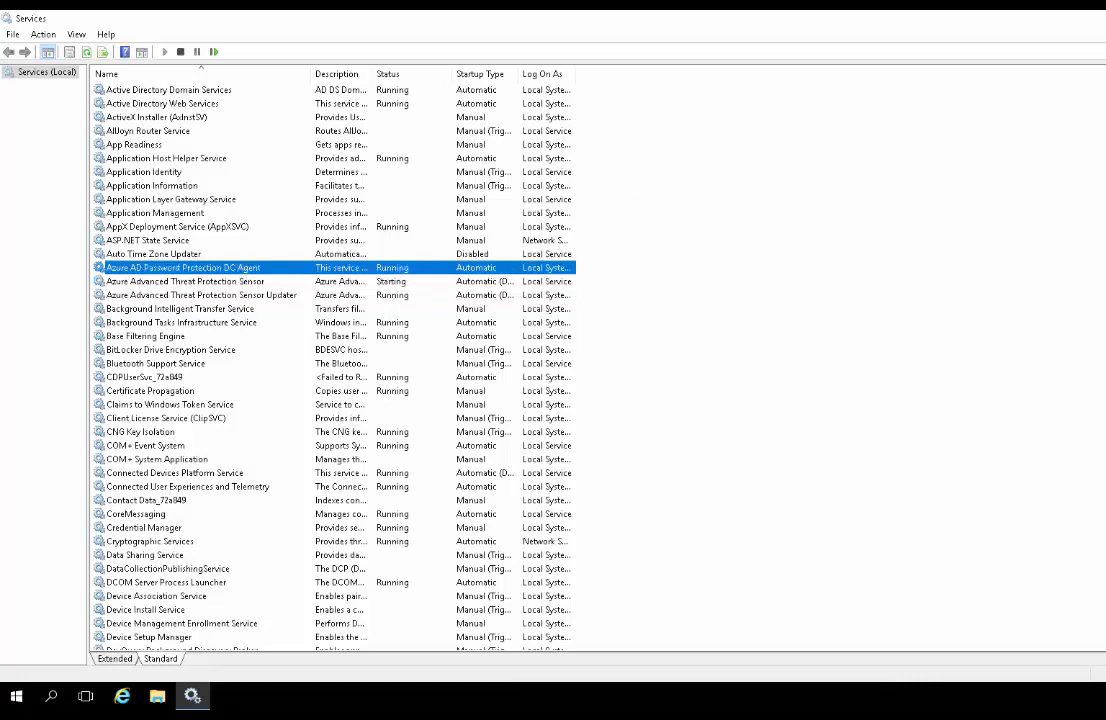
{"action": "left_click", "coordinate": [1103, 18]}
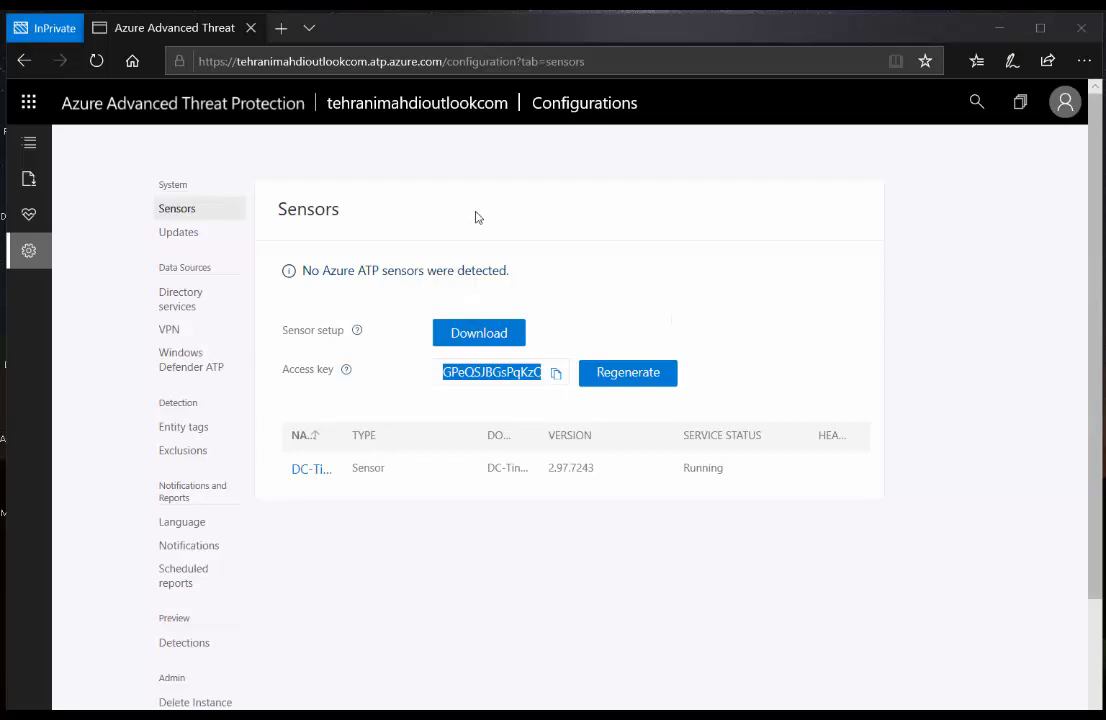
Step: Review the saved directory services credentials and the registered sensor's details in the Azure ATP portal configuration
{"action": "left_click", "coordinate": [188, 296]}
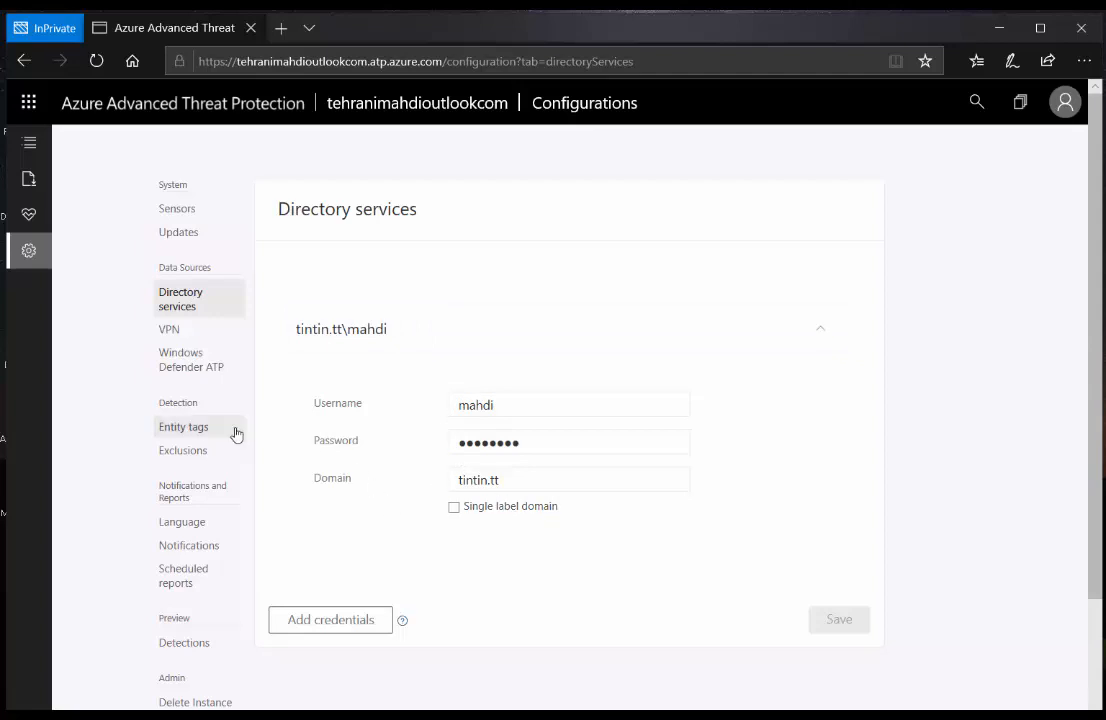
{"action": "scroll", "coordinate": [235, 440], "scroll_direction": "down", "scroll_amount": 3}
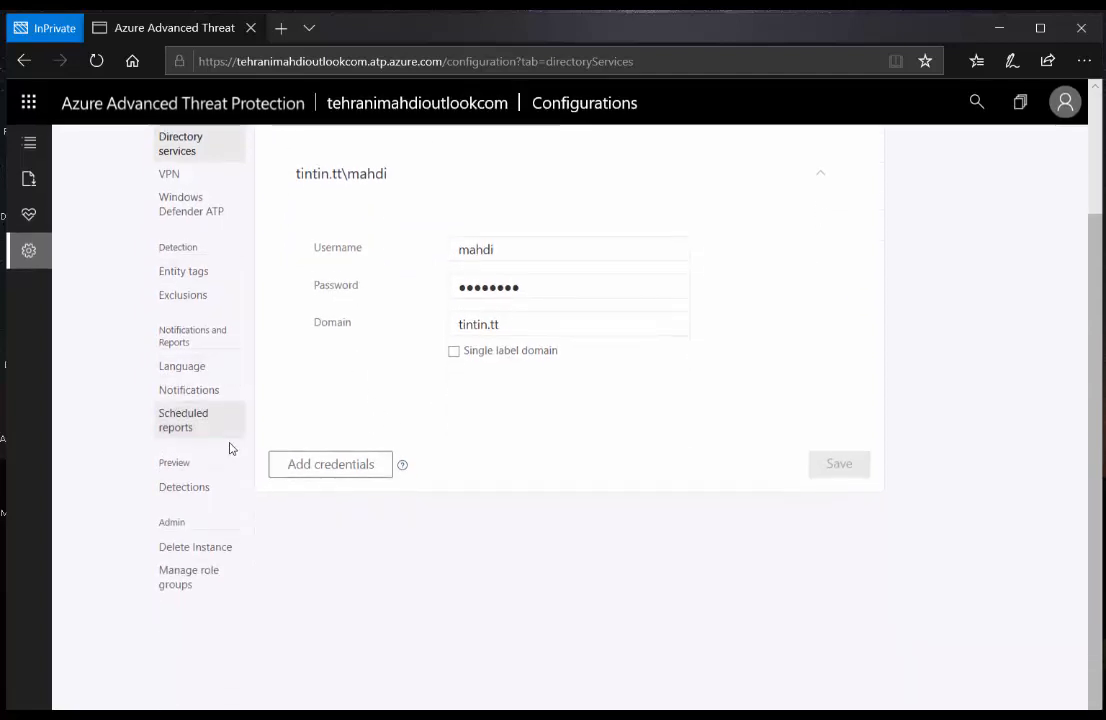
{"action": "scroll", "coordinate": [213, 553], "scroll_direction": "up", "scroll_amount": 3}
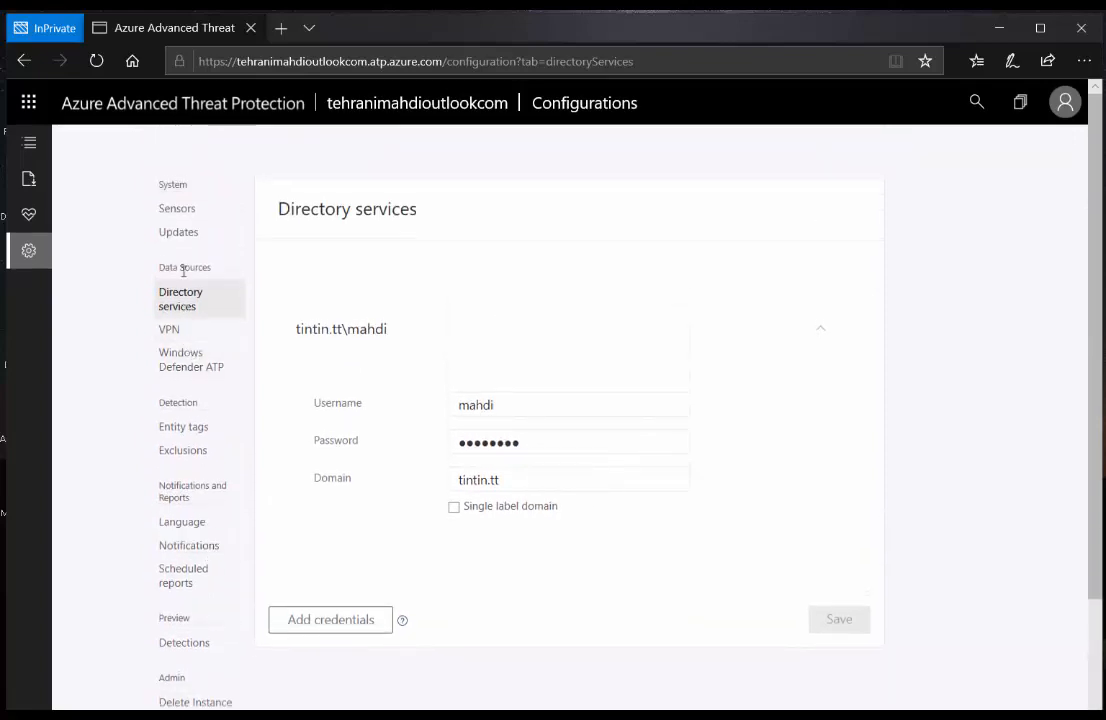
{"action": "left_click", "coordinate": [176, 216]}
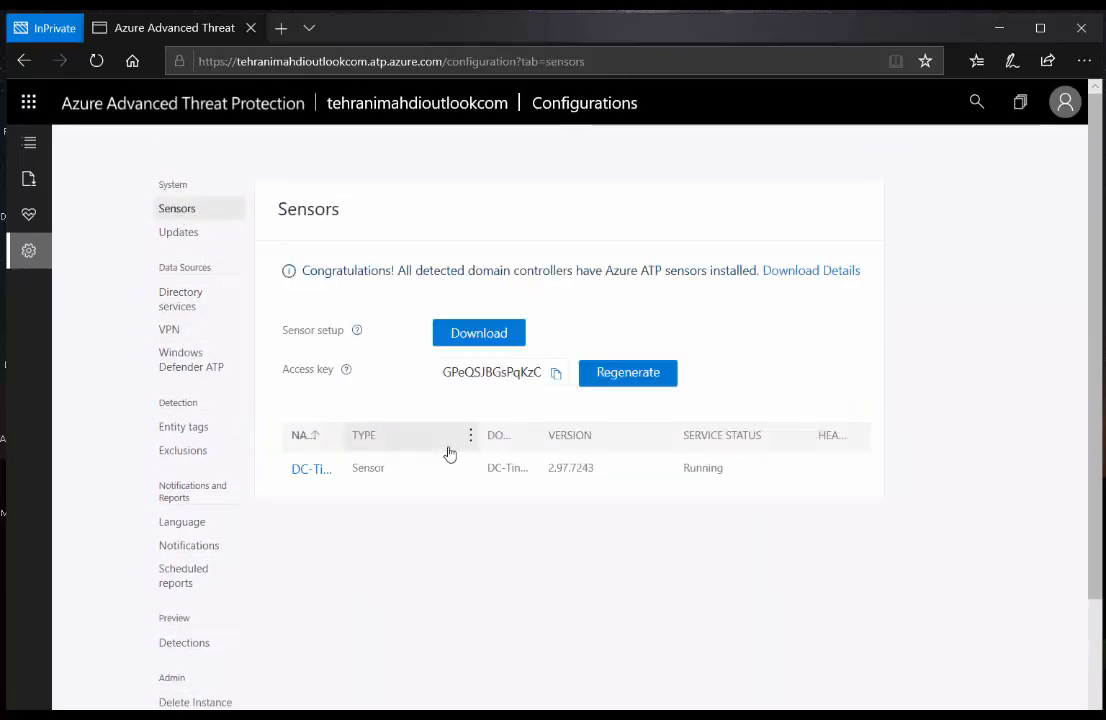
{"action": "left_click", "coordinate": [527, 436]}
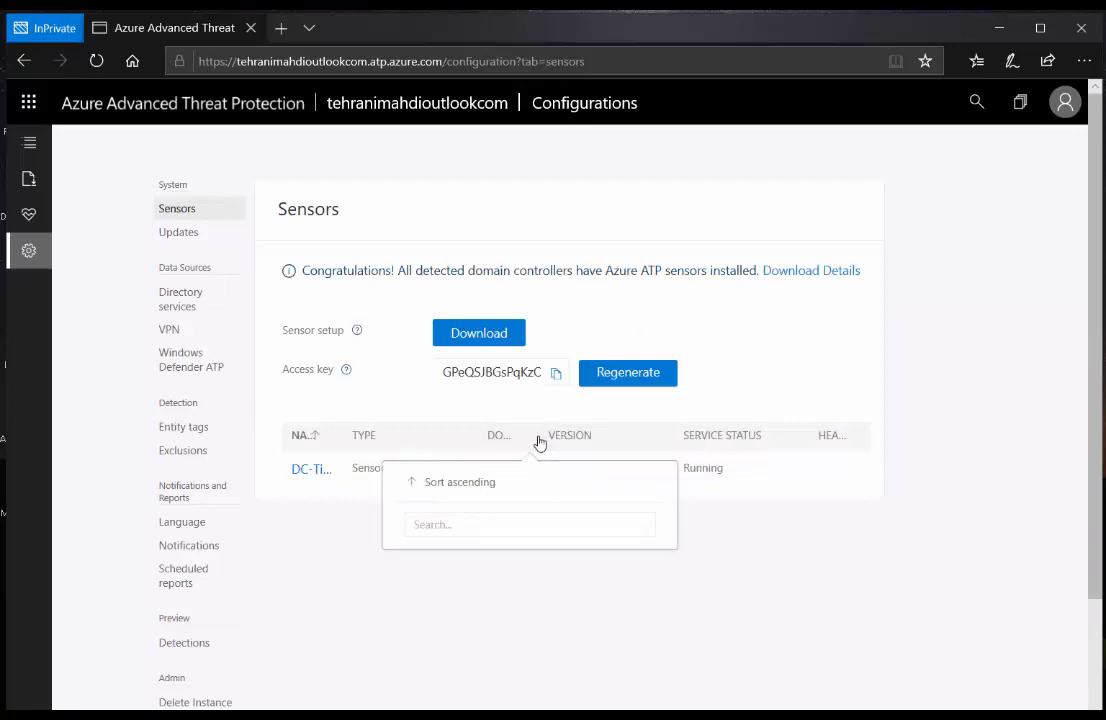
{"action": "left_click", "coordinate": [496, 570]}
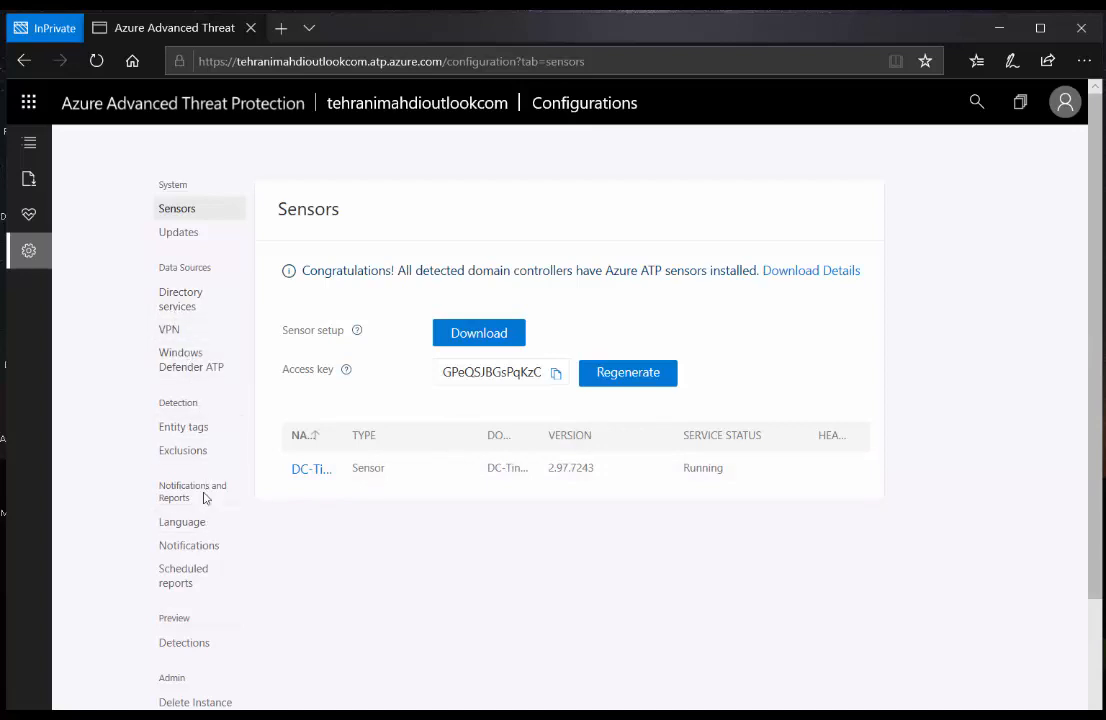
Step: Examine the detection types on the Exclusions page, including the exclusion fields for Suspected NTLM authentication tampering
{"action": "left_click", "coordinate": [184, 451]}
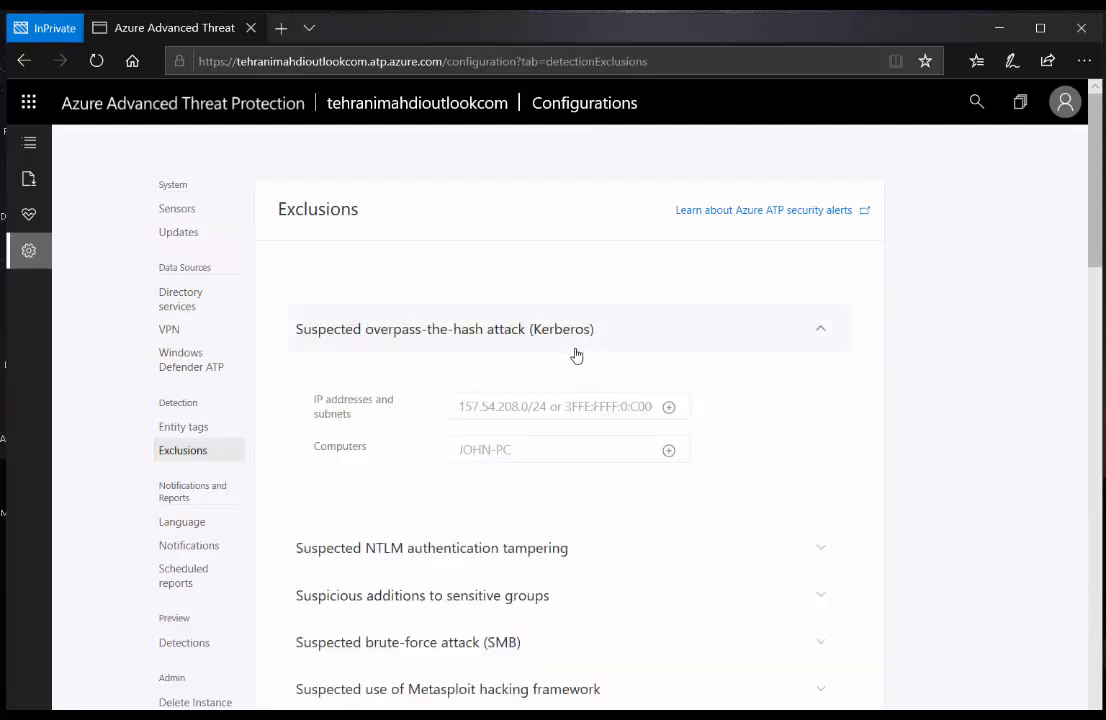
{"action": "left_click", "coordinate": [815, 329]}
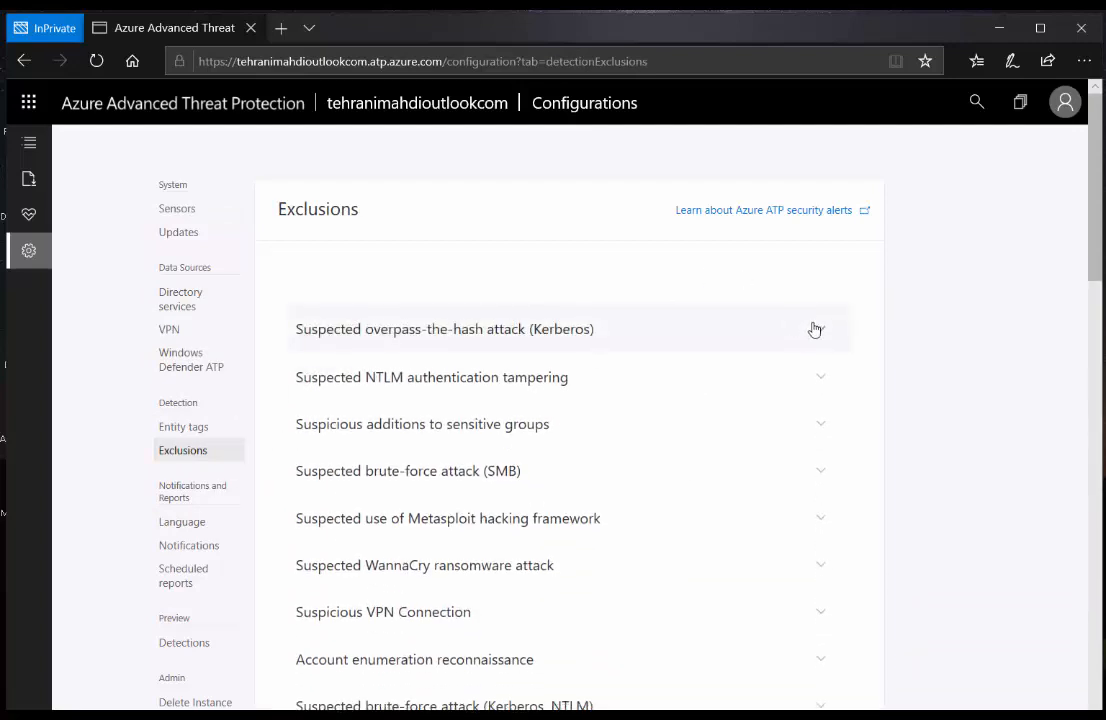
{"action": "scroll", "coordinate": [608, 376], "scroll_direction": "down", "scroll_amount": 5}
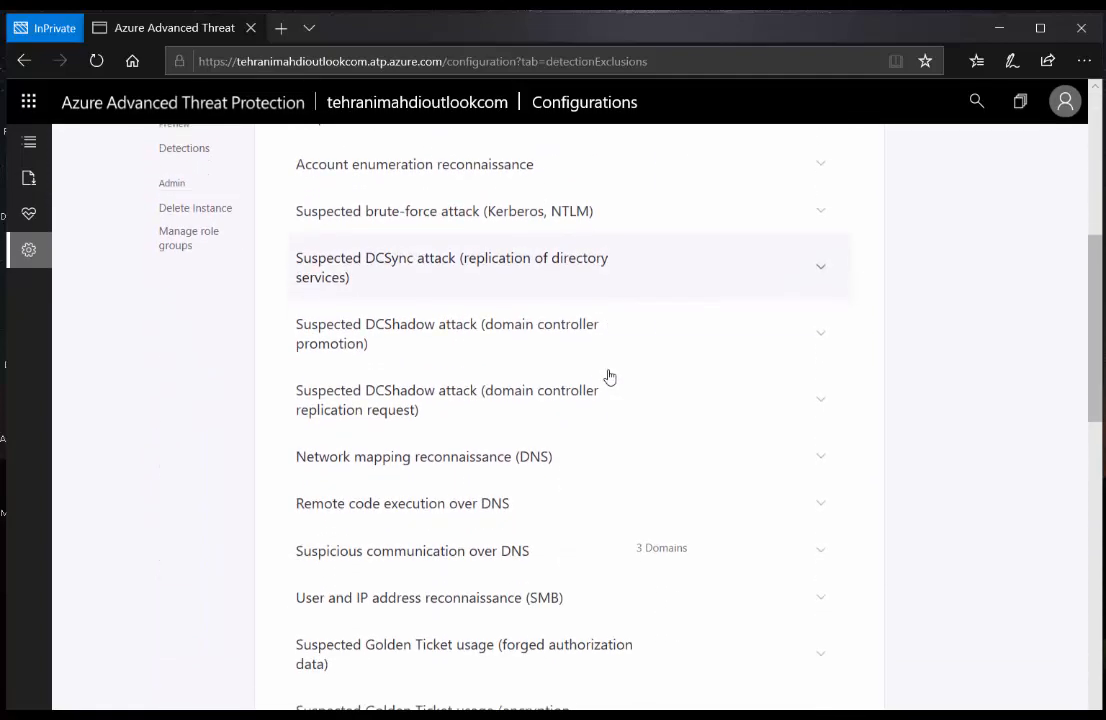
{"action": "scroll", "coordinate": [609, 377], "scroll_direction": "down", "scroll_amount": 8}
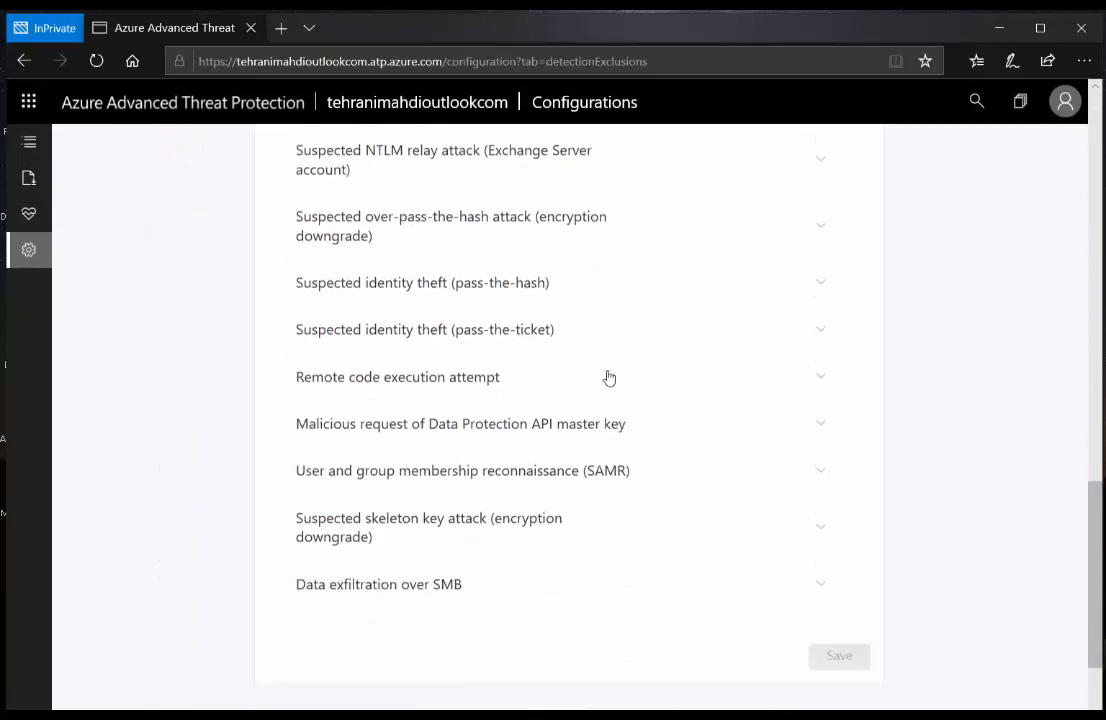
{"action": "scroll", "coordinate": [608, 377], "scroll_direction": "down", "scroll_amount": 2}
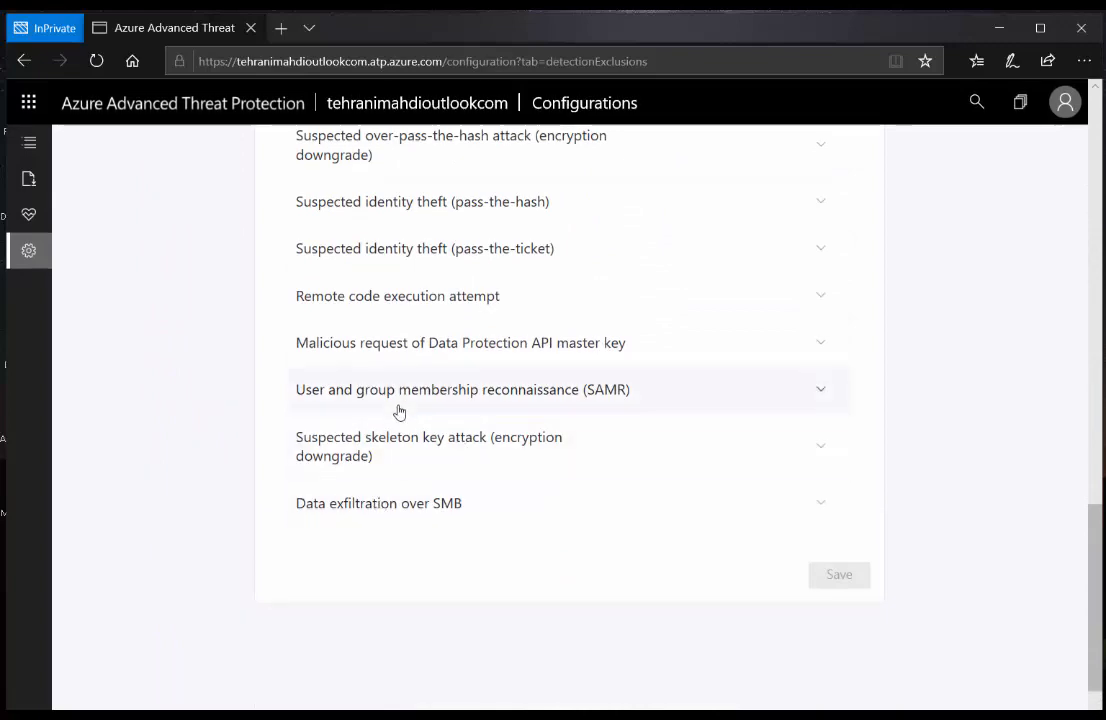
{"action": "scroll", "coordinate": [481, 405], "scroll_direction": "up", "scroll_amount": 5}
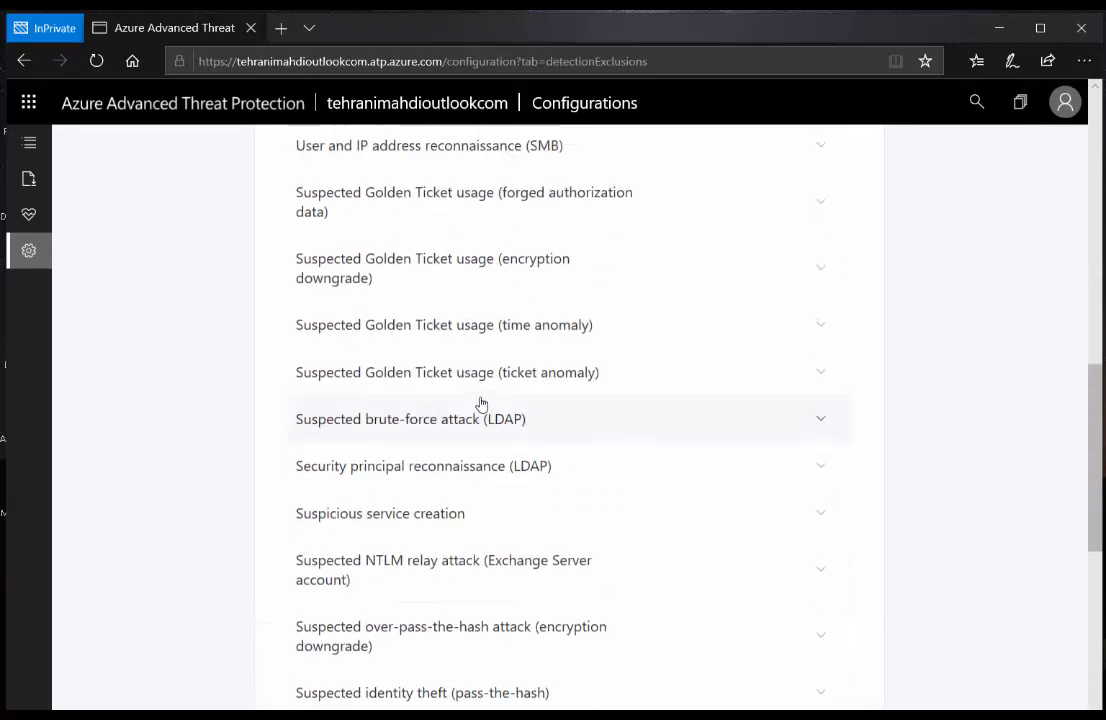
{"action": "scroll", "coordinate": [481, 405], "scroll_direction": "up", "scroll_amount": 4}
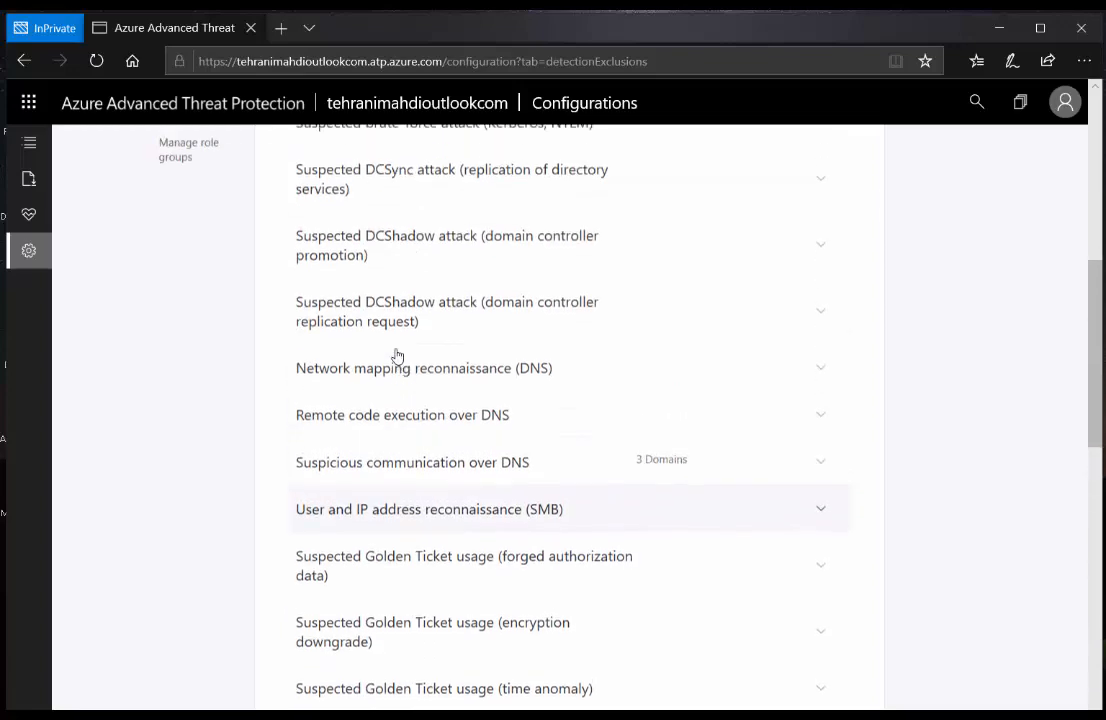
{"action": "scroll", "coordinate": [397, 357], "scroll_direction": "up", "scroll_amount": 6}
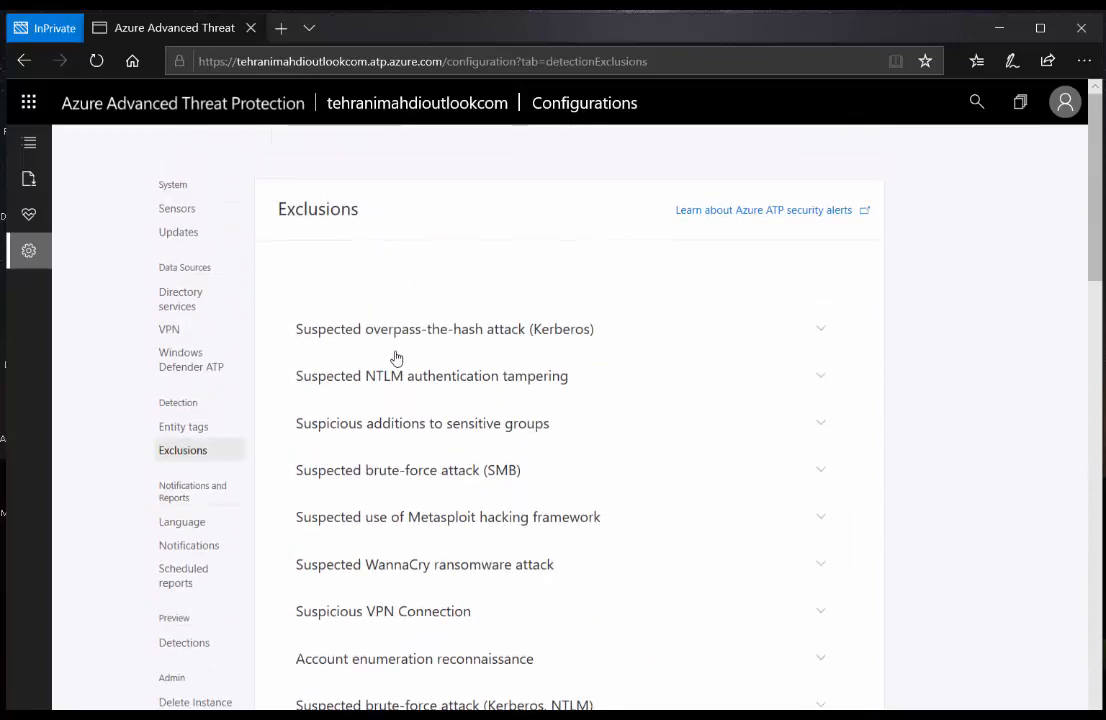
{"action": "left_click", "coordinate": [818, 380]}
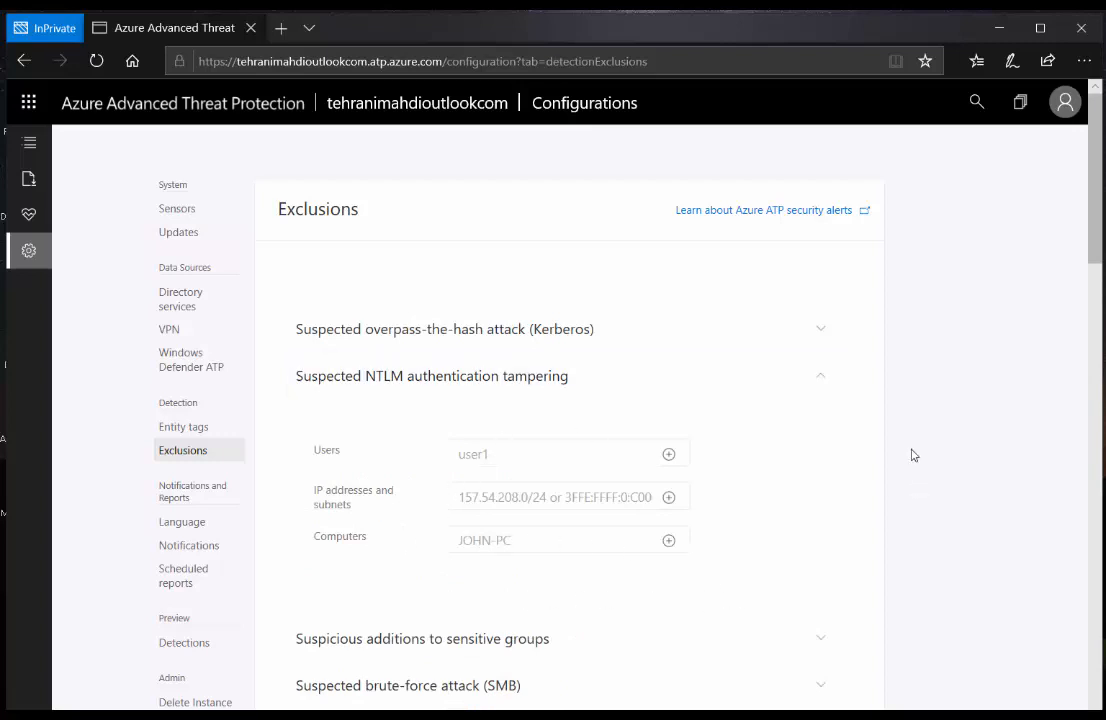
{"action": "left_click", "coordinate": [823, 380]}
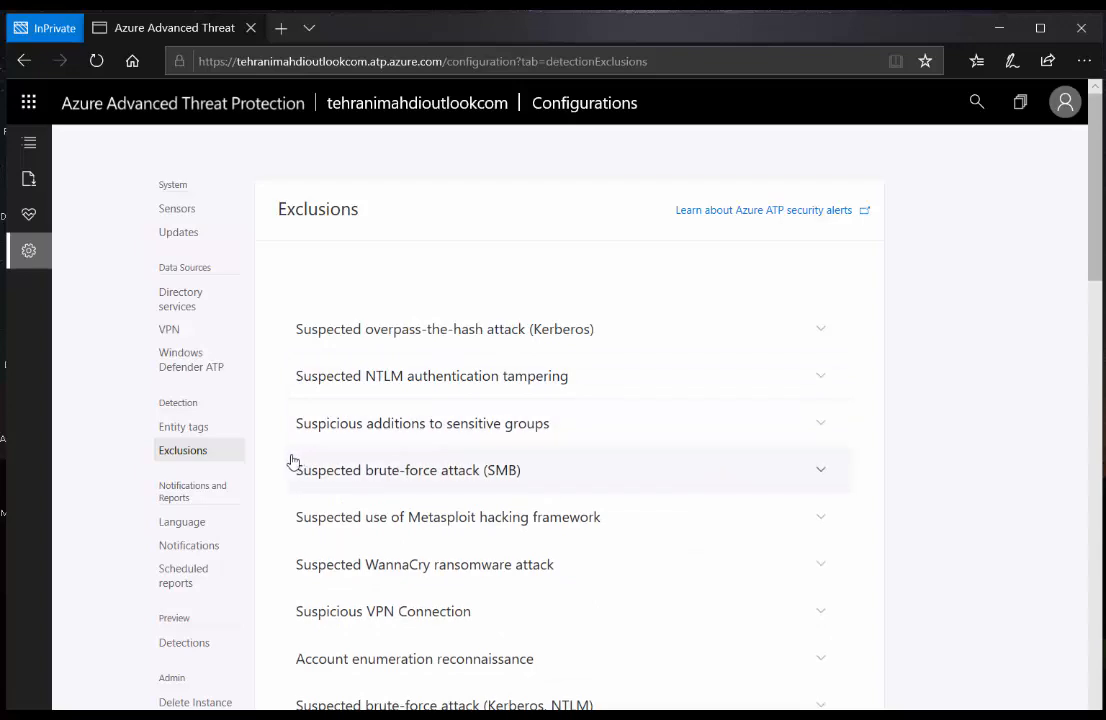
Step: Review the honeytoken account settings under Entity tags and the mail and syslog options on the Notifications page
{"action": "left_click", "coordinate": [205, 430]}
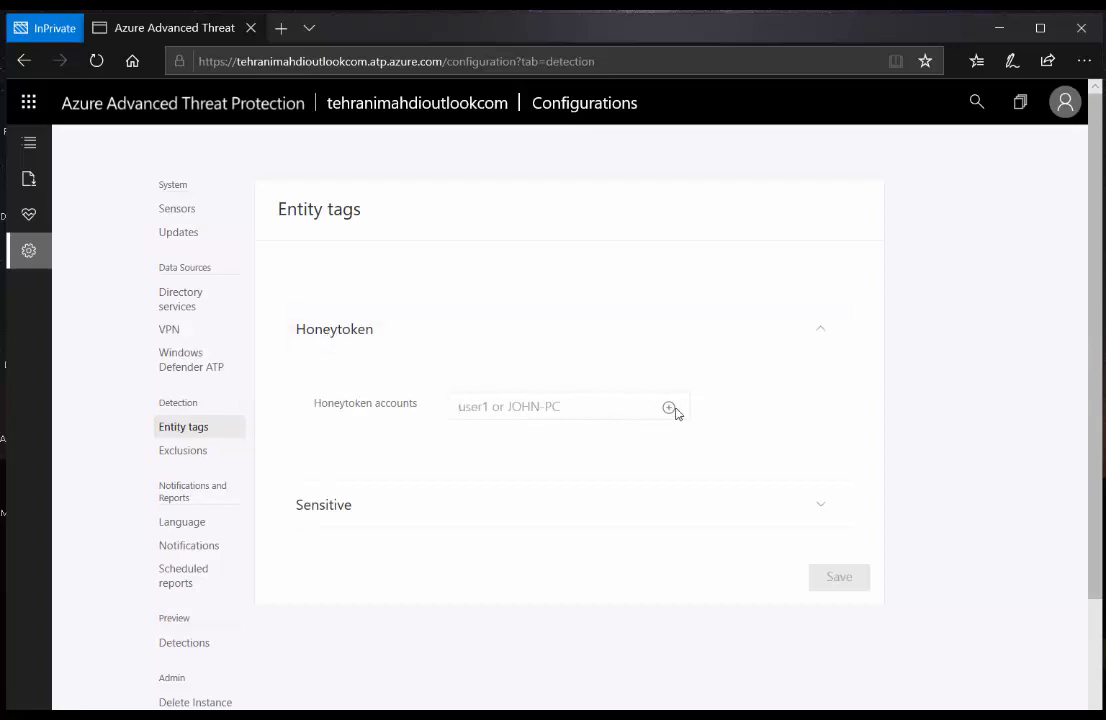
{"action": "scroll", "coordinate": [650, 448], "scroll_direction": "down", "scroll_amount": 1}
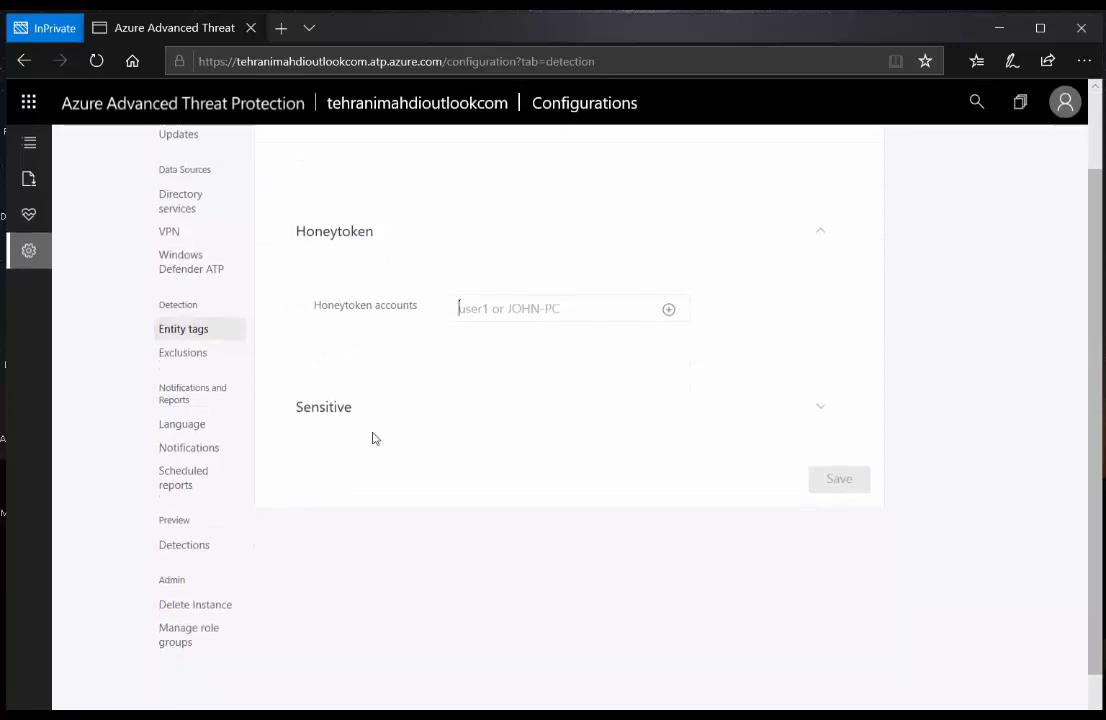
{"action": "left_click", "coordinate": [197, 457]}
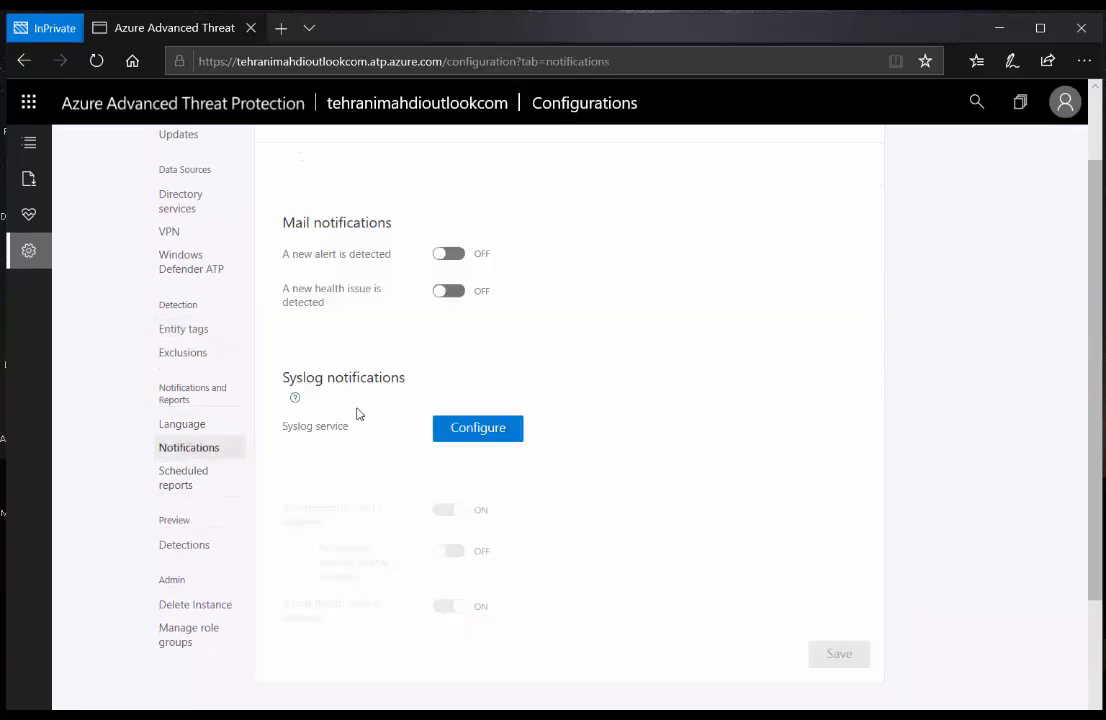
{"action": "scroll", "coordinate": [360, 412], "scroll_direction": "up", "scroll_amount": 1}
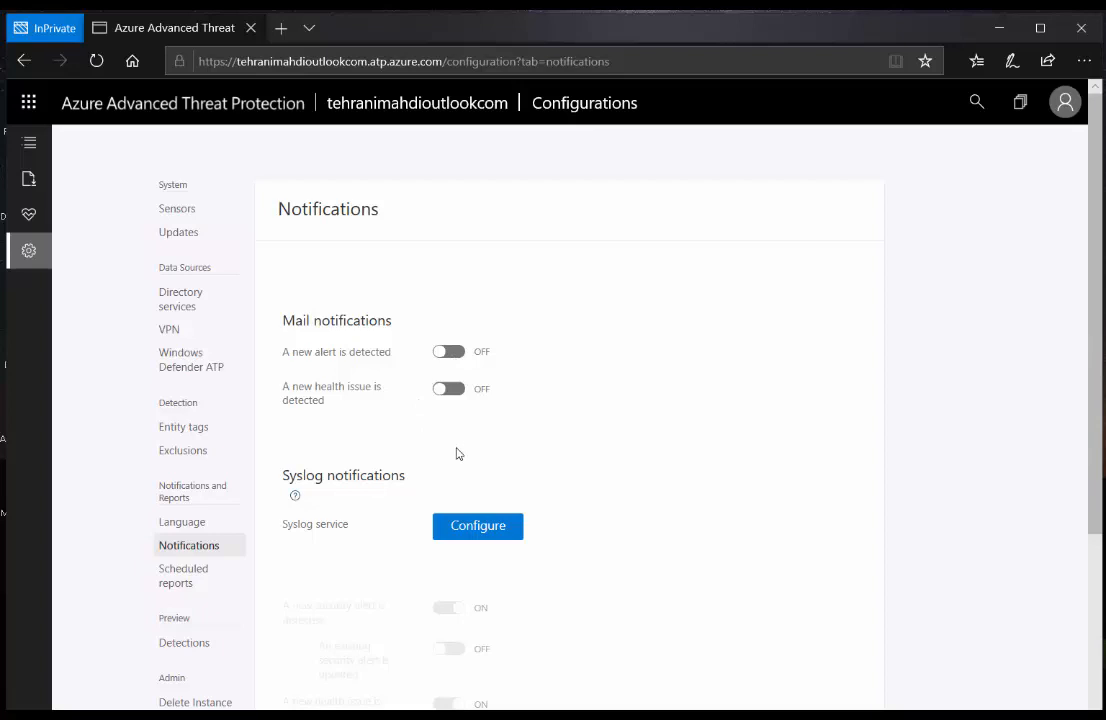
{"action": "mouse_move", "coordinate": [295, 497]}
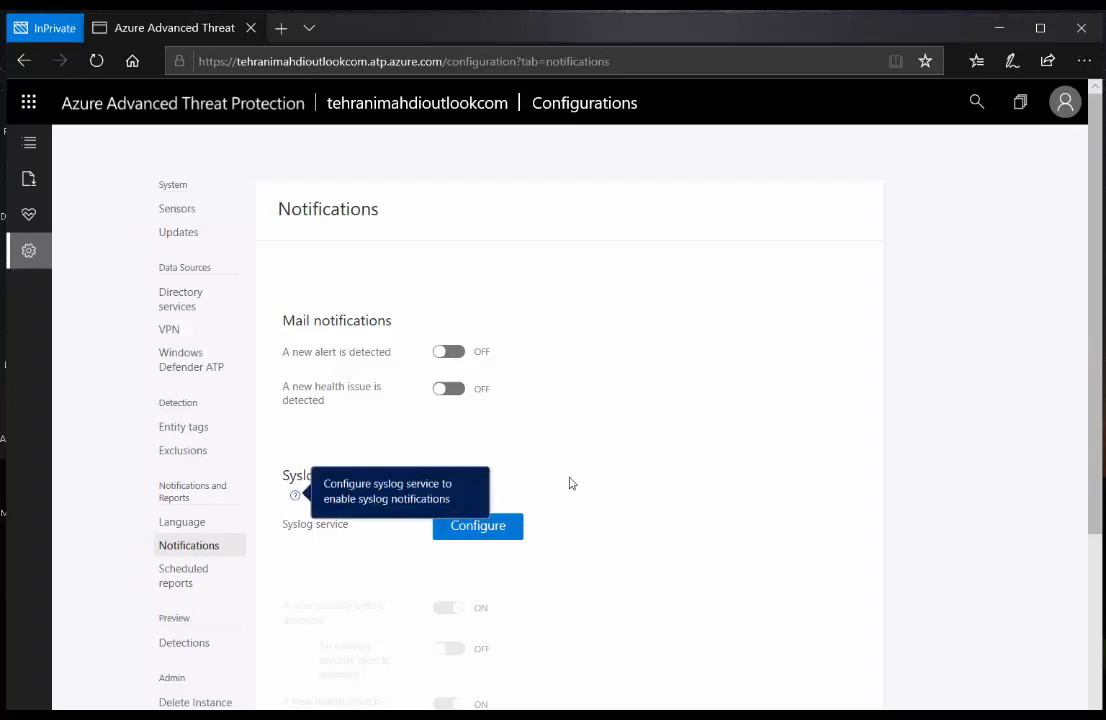
Step: Examine the report types available on the Scheduled reports page and check the preview Detections page
{"action": "left_click", "coordinate": [180, 574]}
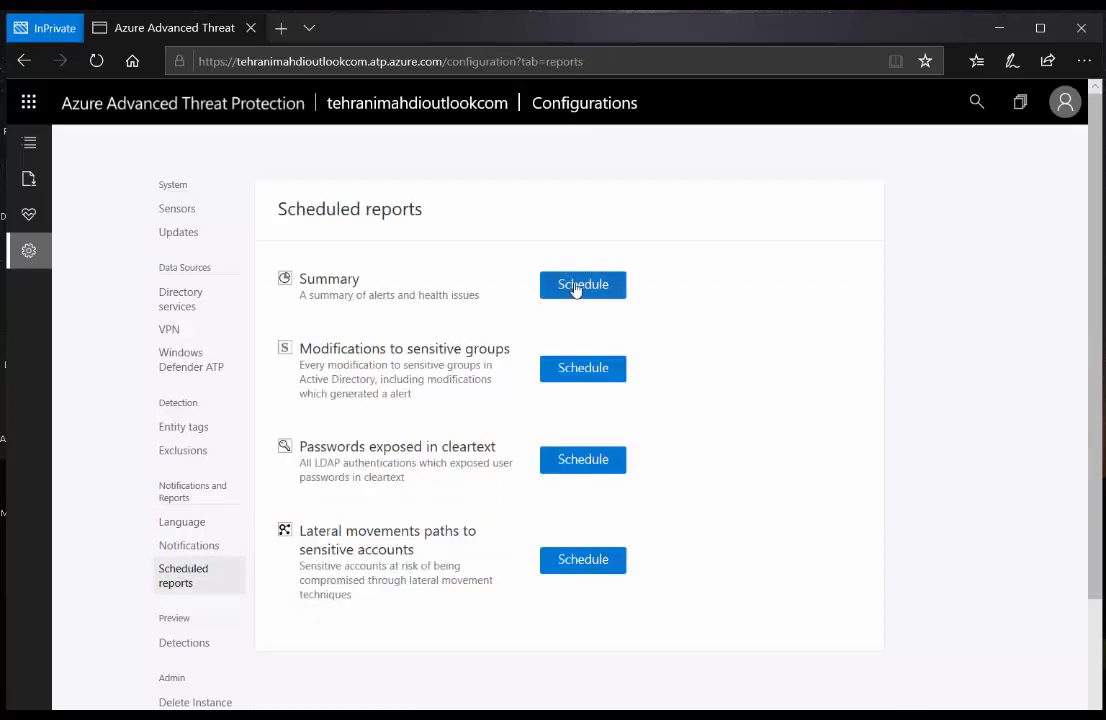
{"action": "scroll", "coordinate": [440, 505], "scroll_direction": "down", "scroll_amount": 2}
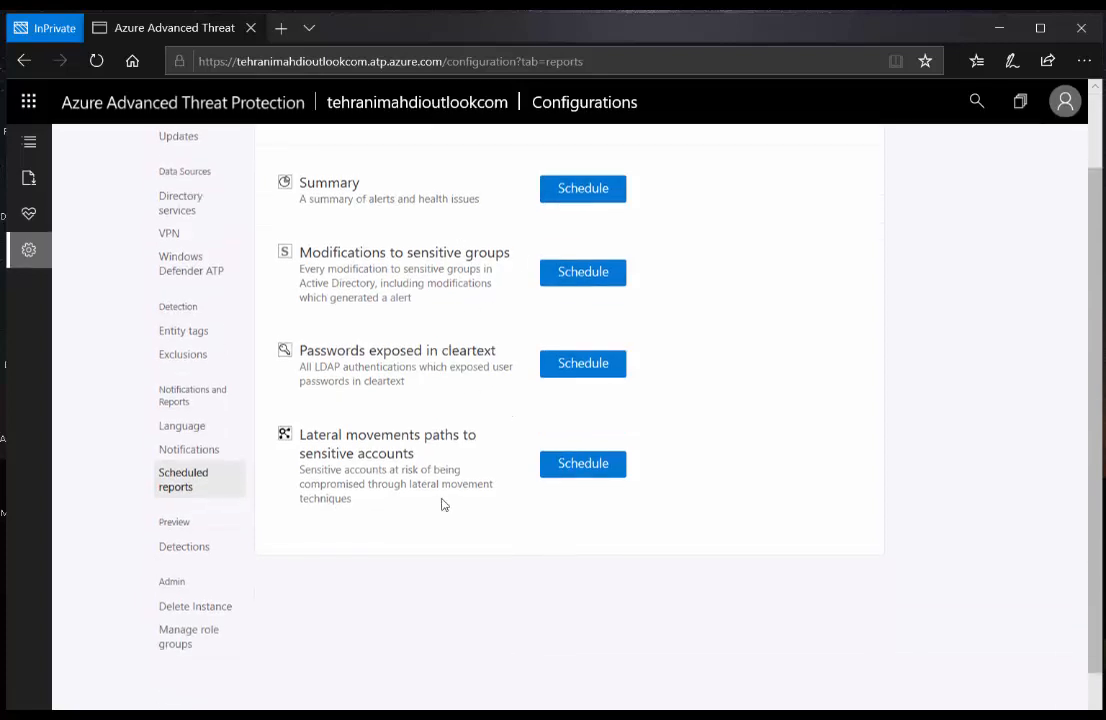
{"action": "scroll", "coordinate": [444, 505], "scroll_direction": "down", "scroll_amount": 1}
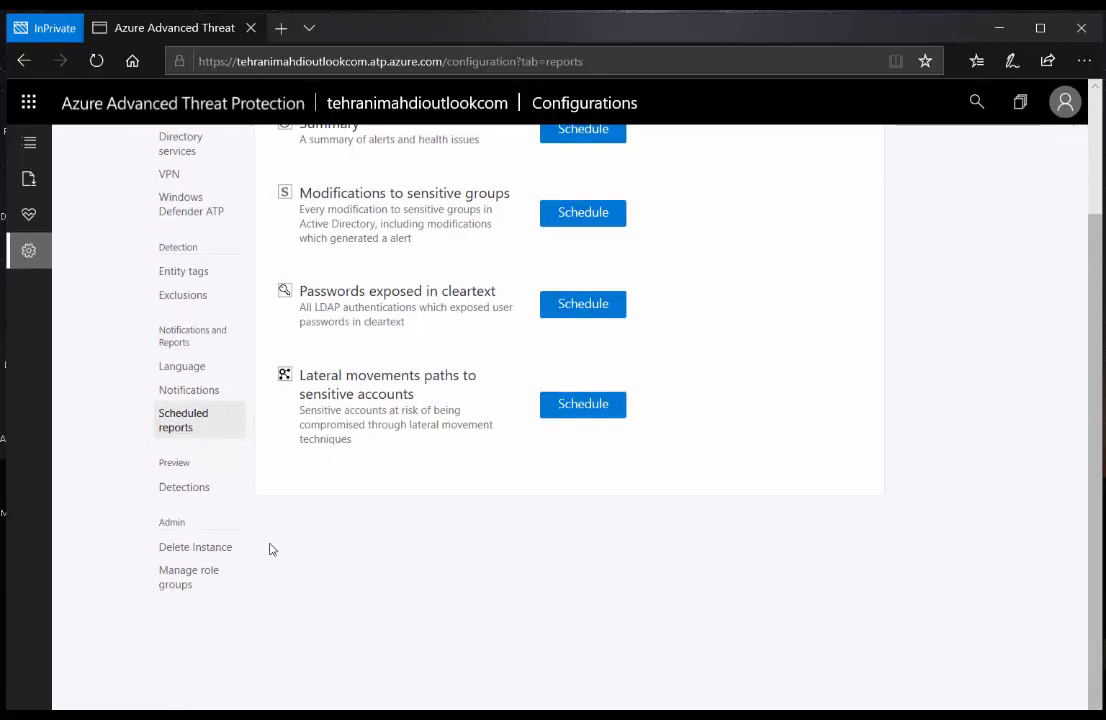
{"action": "left_click", "coordinate": [190, 490]}
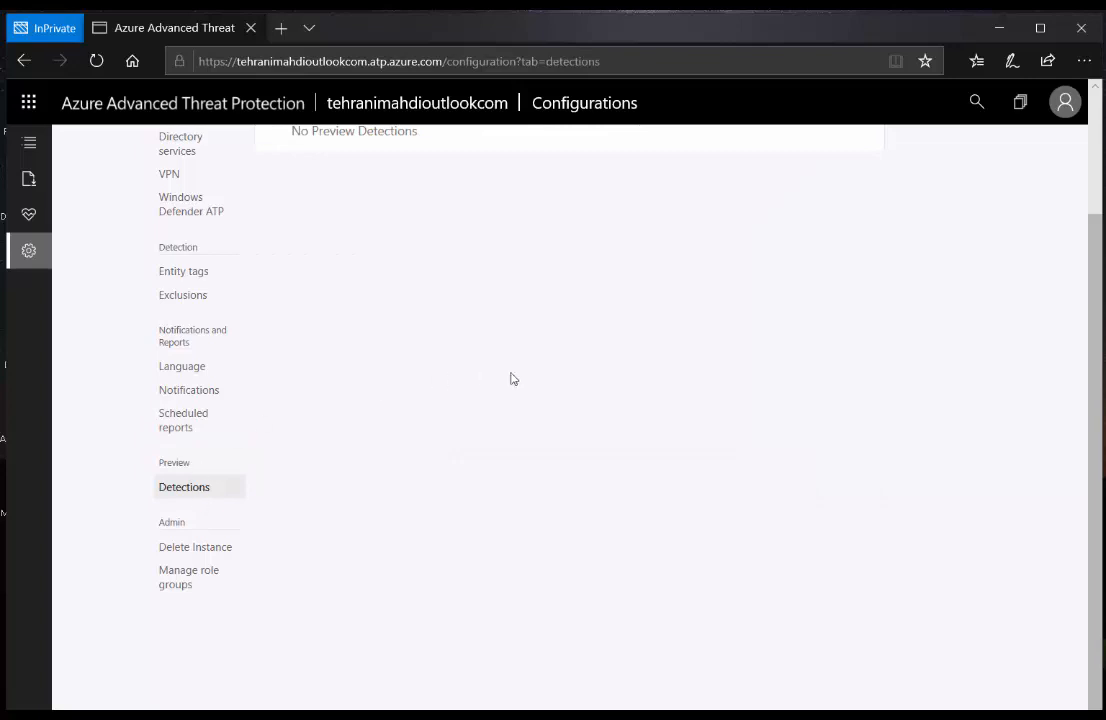
{"action": "scroll", "coordinate": [620, 403], "scroll_direction": "up", "scroll_amount": 3}
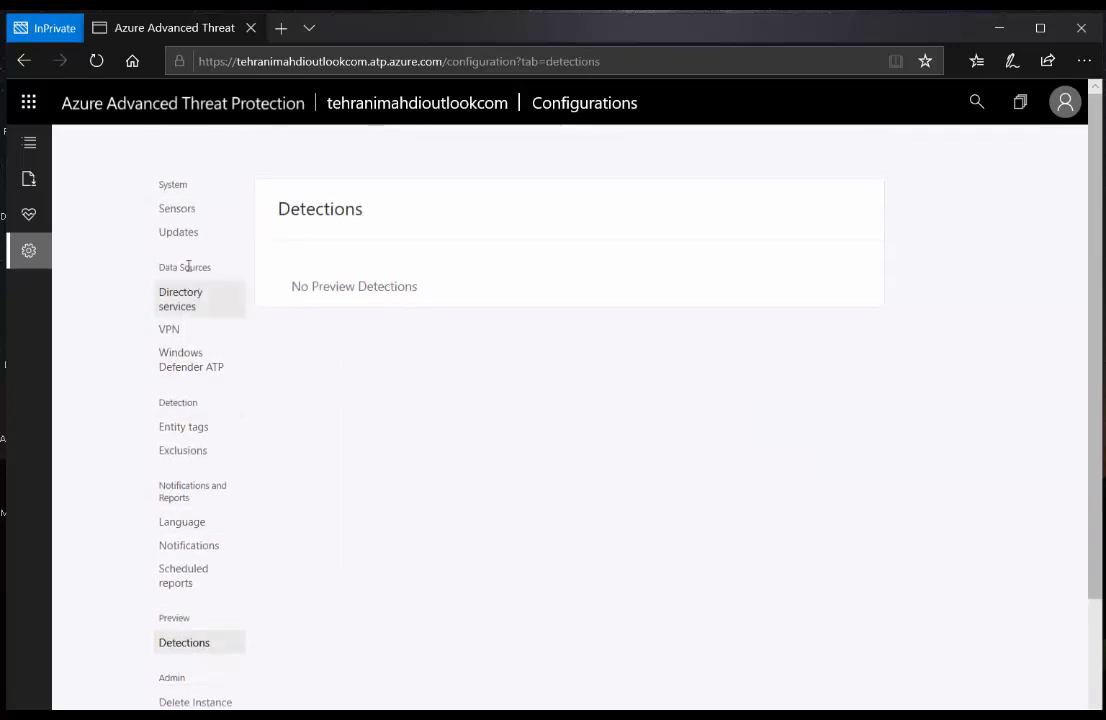
Step: Check the alert timeline, the Health Center and the downloadable reports, and return to the Directory services configuration
{"action": "left_click", "coordinate": [151, 105]}
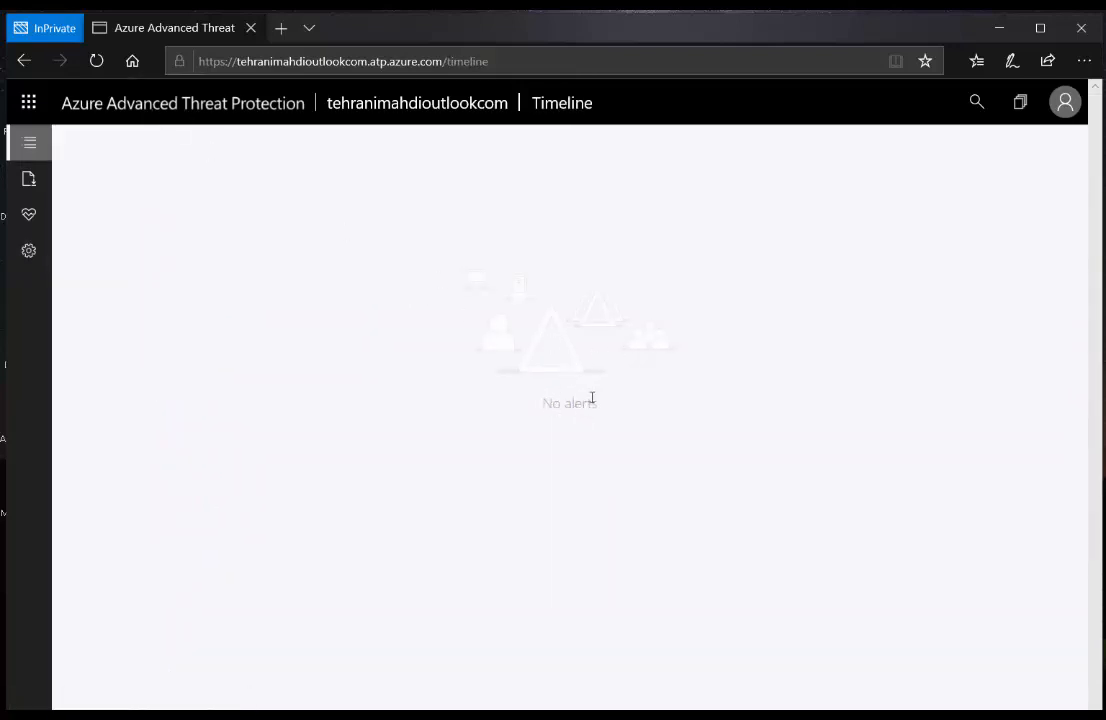
{"action": "left_click", "coordinate": [30, 216]}
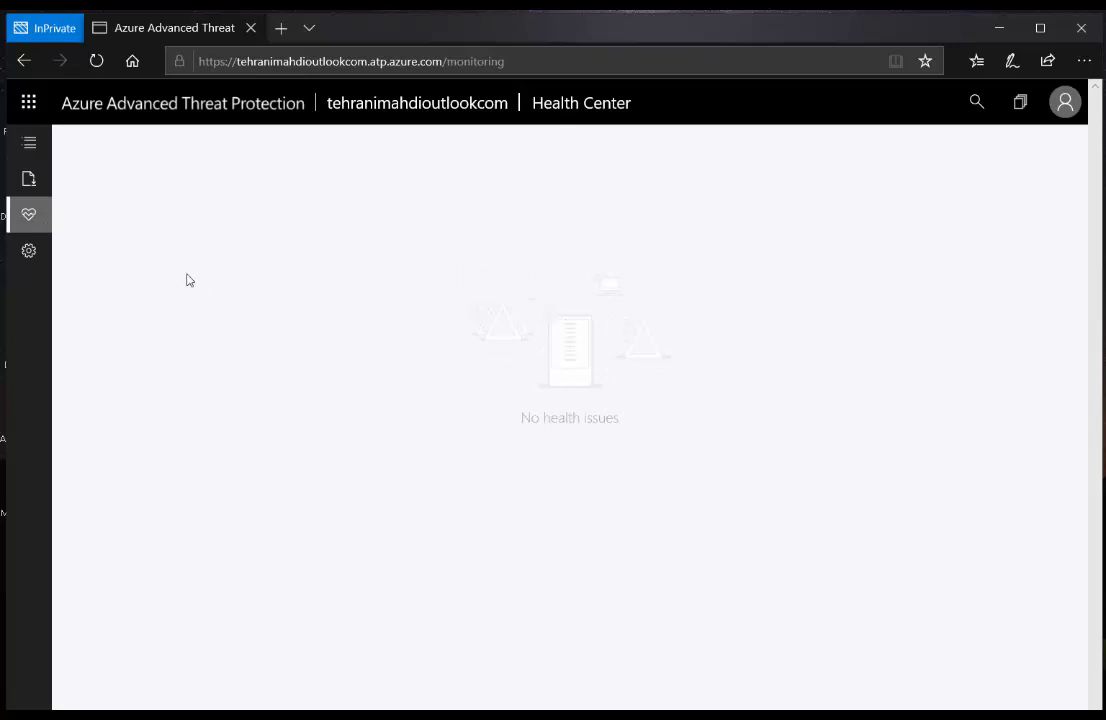
{"action": "left_click", "coordinate": [29, 182]}
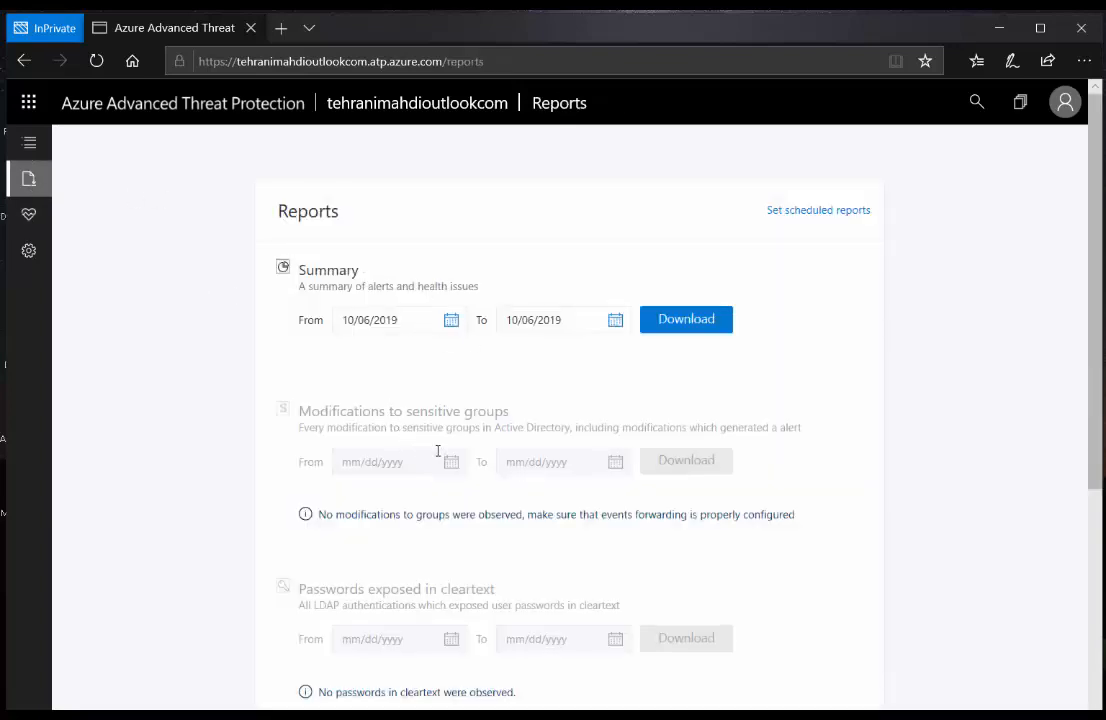
{"action": "scroll", "coordinate": [516, 527], "scroll_direction": "down", "scroll_amount": 3}
{"action": "scroll", "coordinate": [516, 526], "scroll_direction": "up", "scroll_amount": 3}
{"action": "left_click", "coordinate": [29, 250]}
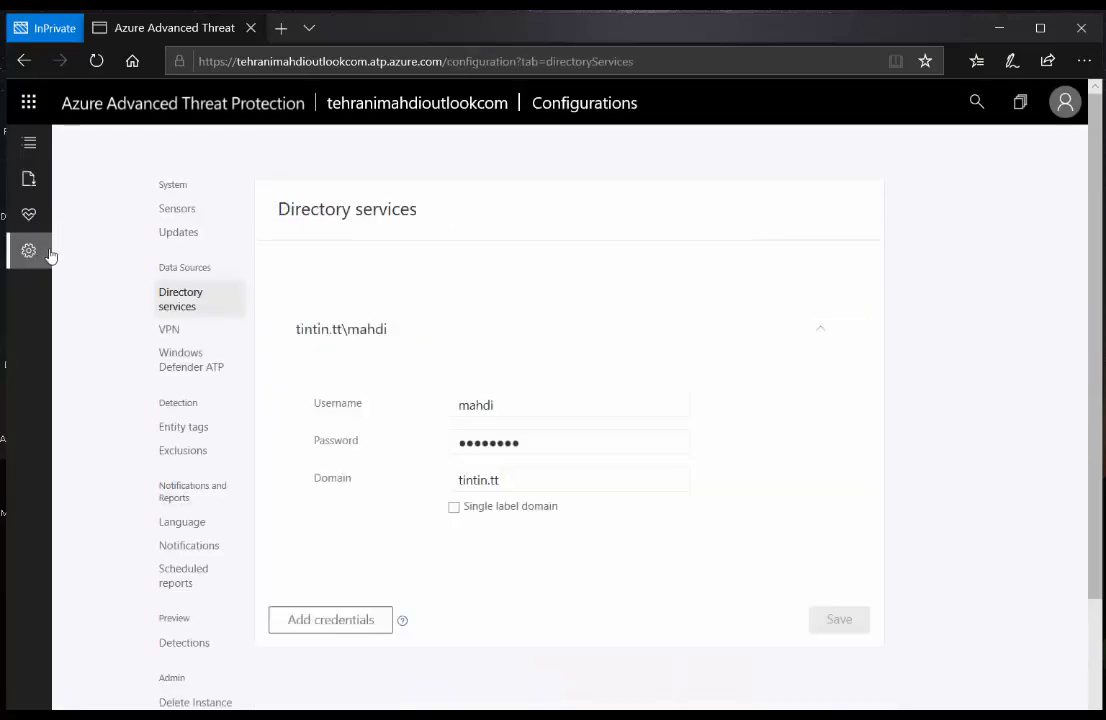
Step: Revisit the timeline, show the portal's language, help and feedback options, and look over the Reports and Health Center pages again
{"action": "left_click", "coordinate": [29, 143]}
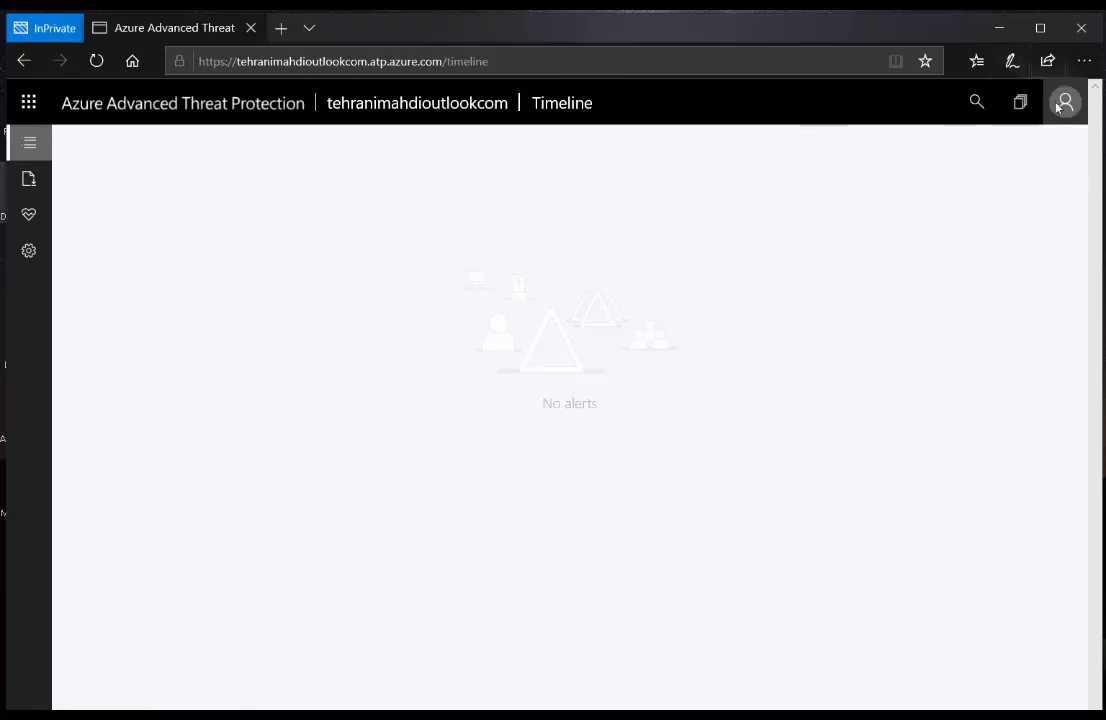
{"action": "left_click", "coordinate": [1020, 106]}
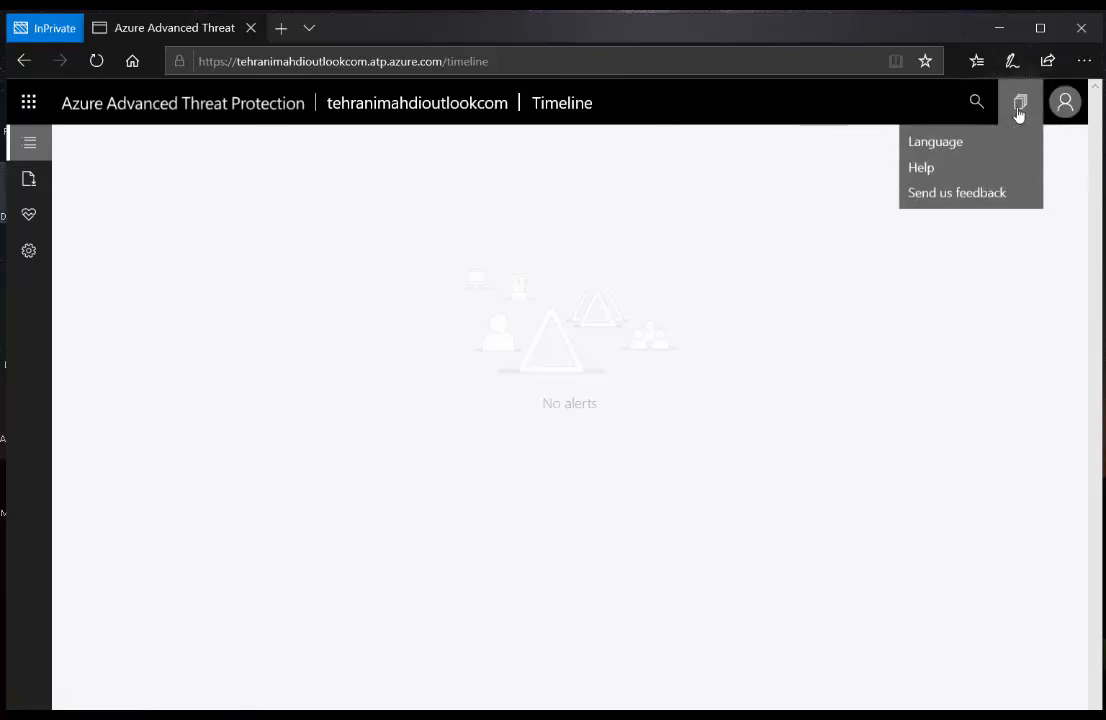
{"action": "left_click", "coordinate": [28, 180]}
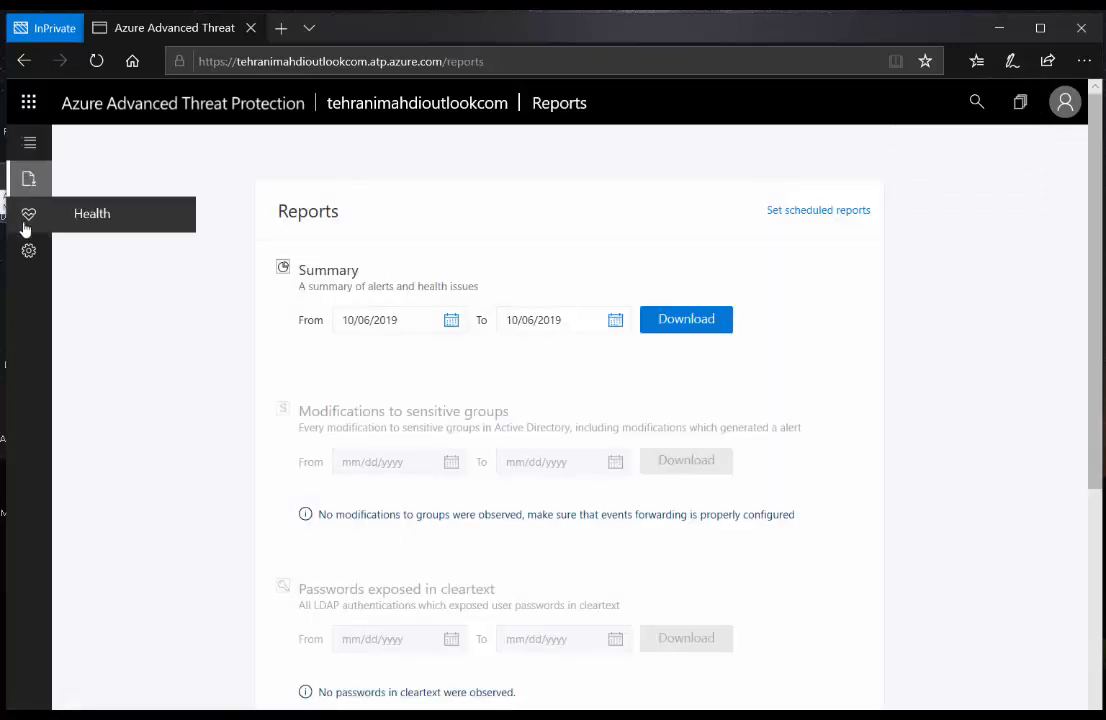
{"action": "left_click", "coordinate": [26, 226]}
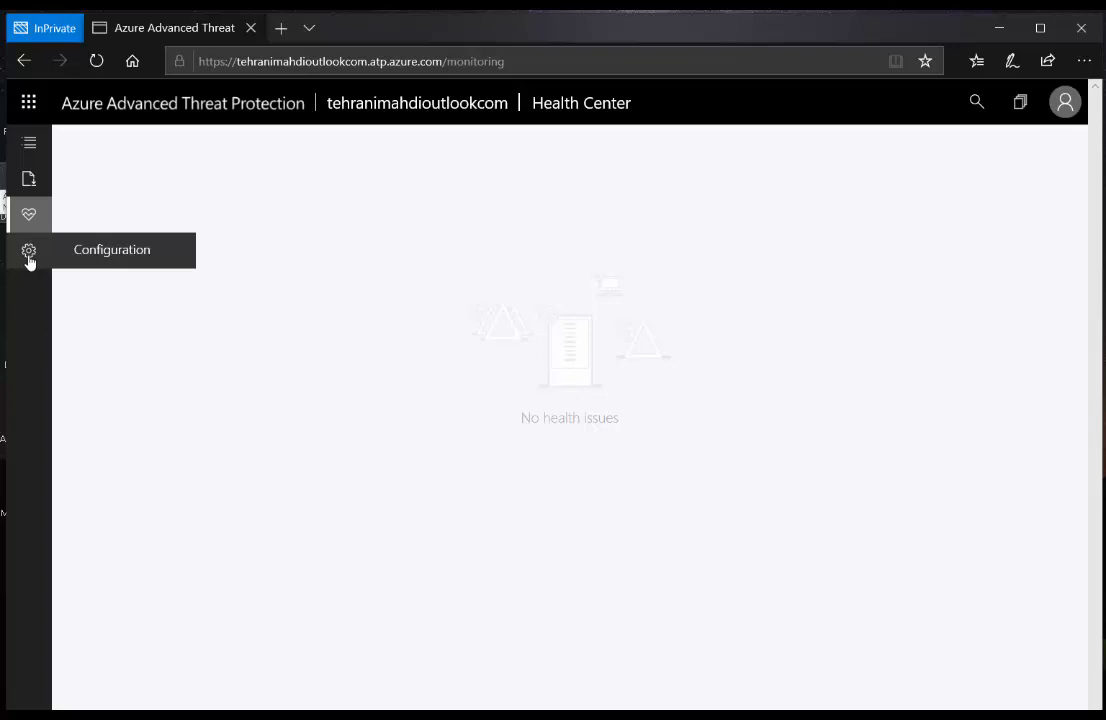
Step: Review the VPN RADIUS Accounting and Windows Defender ATP integration settings in the configuration, and close the browser window
{"action": "left_click", "coordinate": [29, 258]}
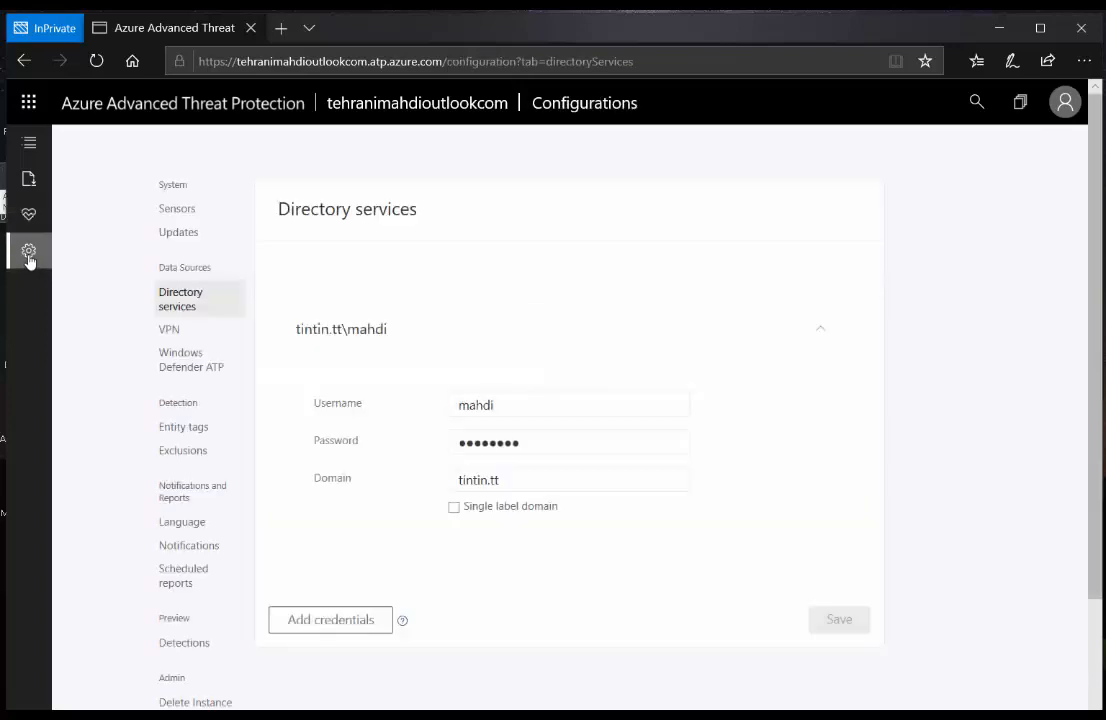
{"action": "left_click", "coordinate": [168, 330]}
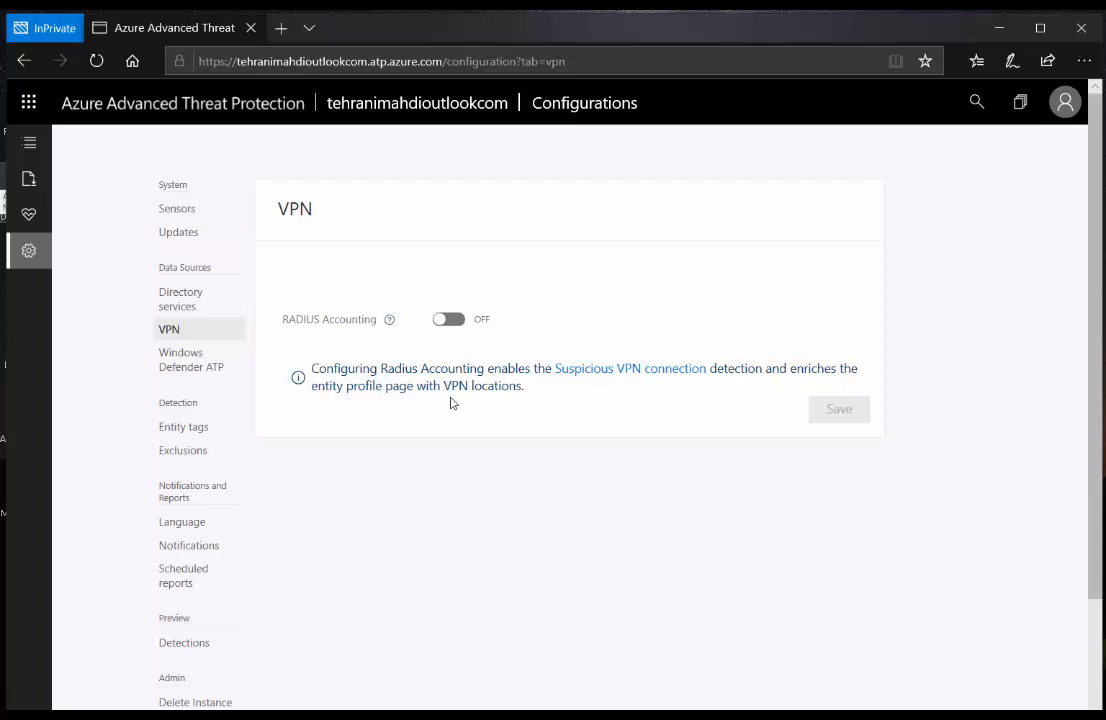
{"action": "left_click", "coordinate": [195, 360]}
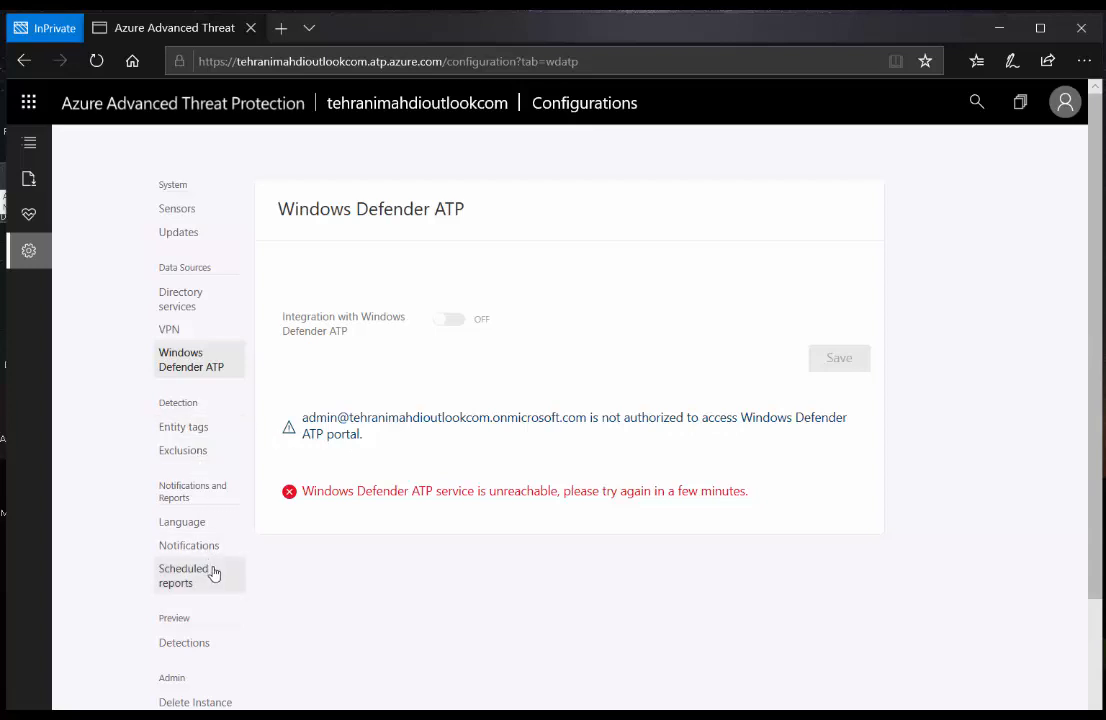
{"action": "scroll", "coordinate": [213, 573], "scroll_direction": "down", "scroll_amount": 1}
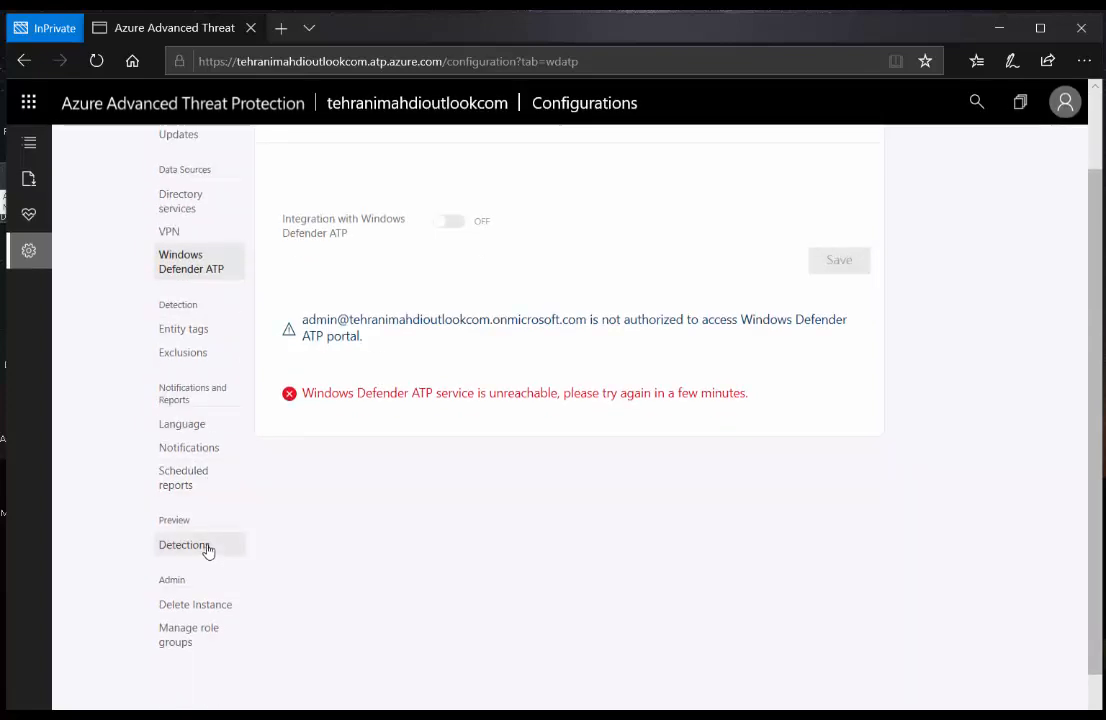
{"action": "left_click", "coordinate": [1079, 30]}
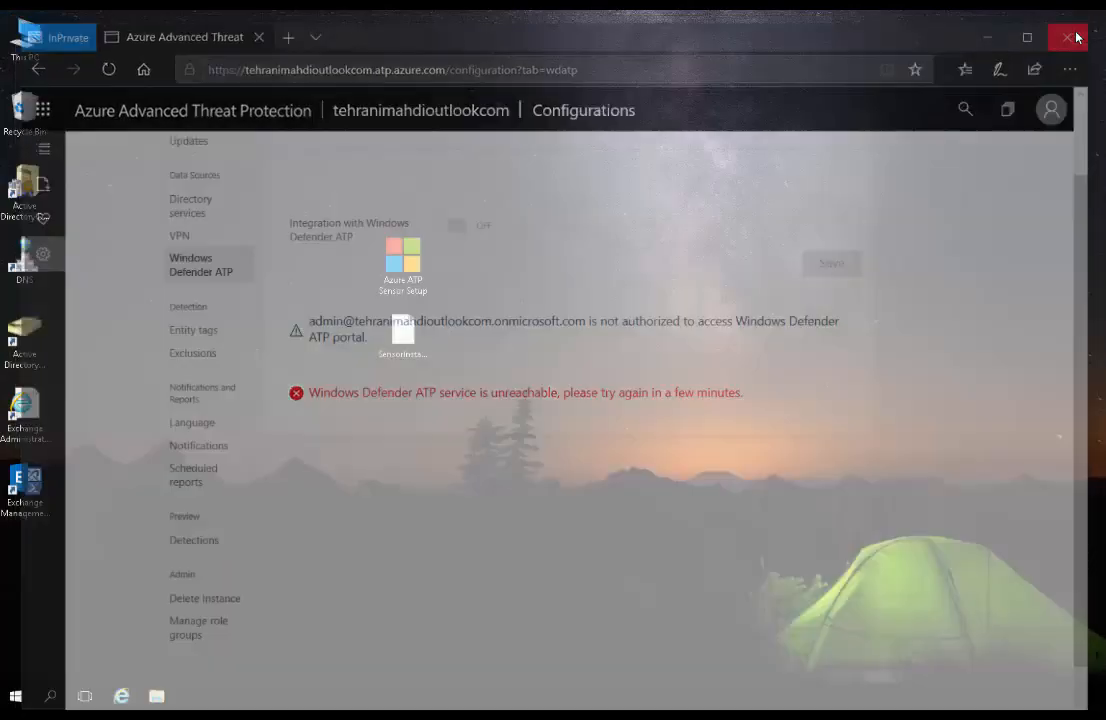